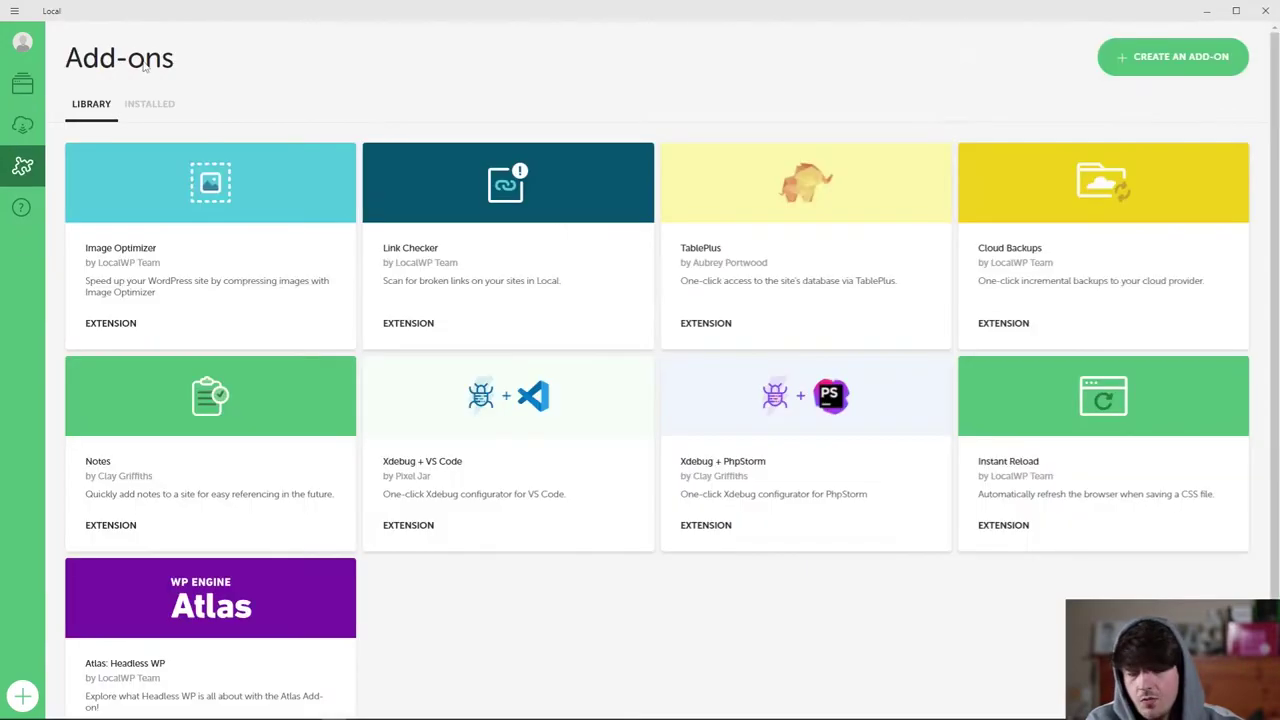
Look over the add-on building guide and the Installed add-ons list, then return to the library.
scroll(671, 417, down, 1)
scroll(574, 380, up, 1)
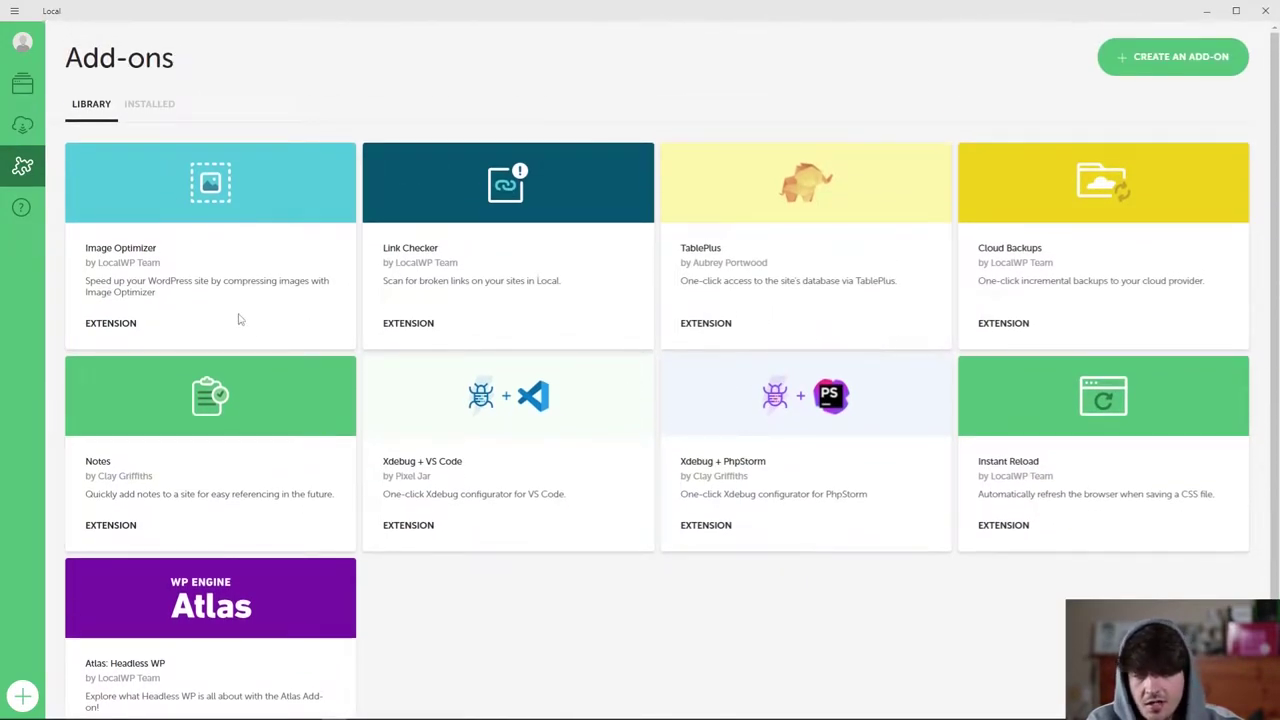
click(1185, 62)
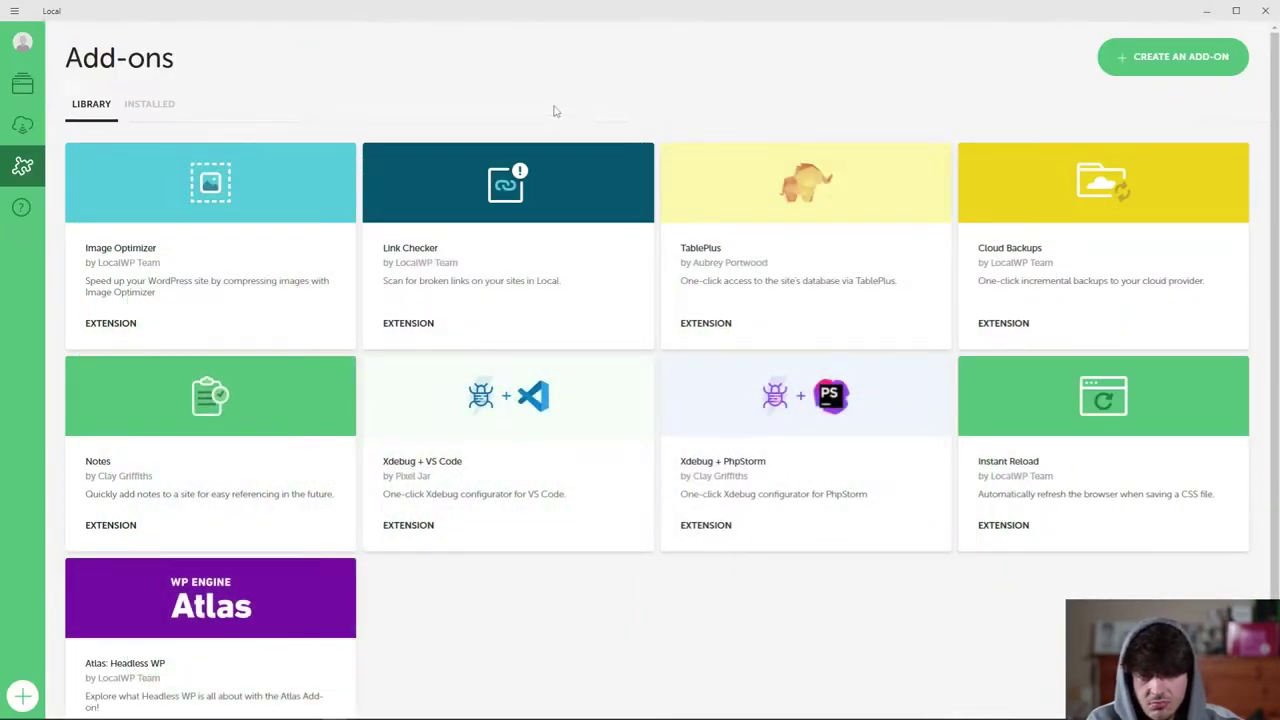
click(158, 106)
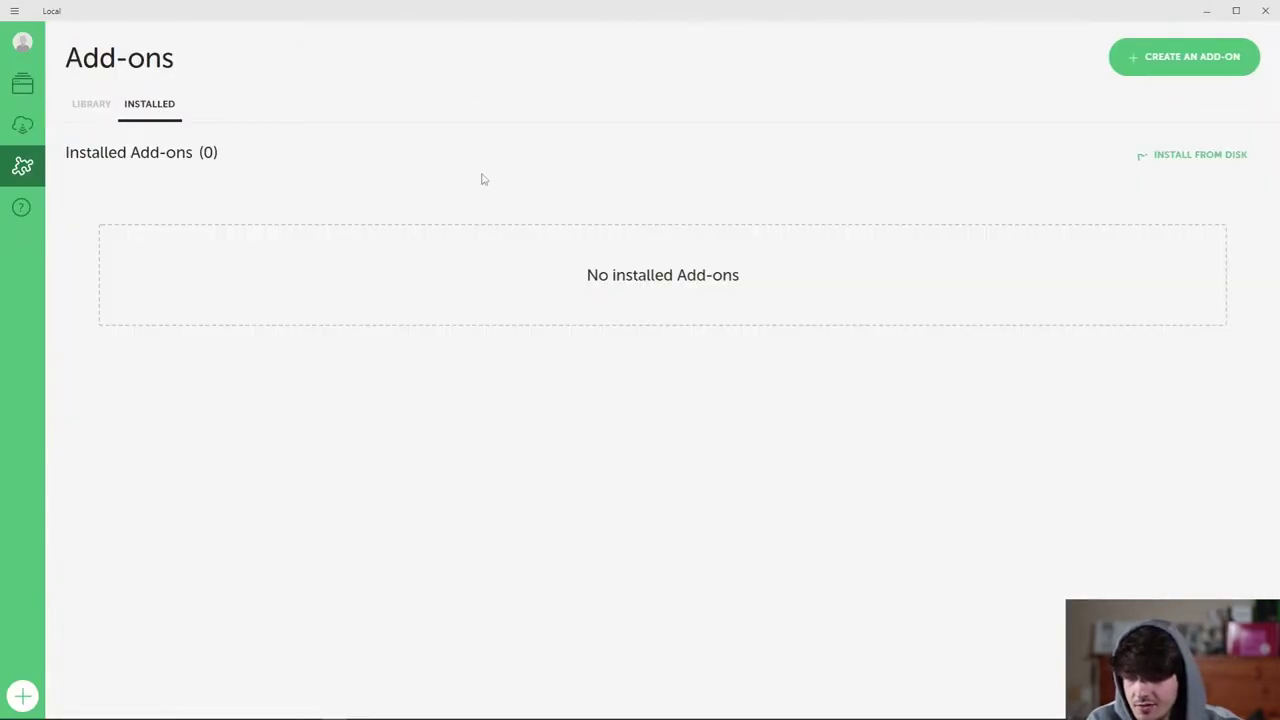
click(100, 108)
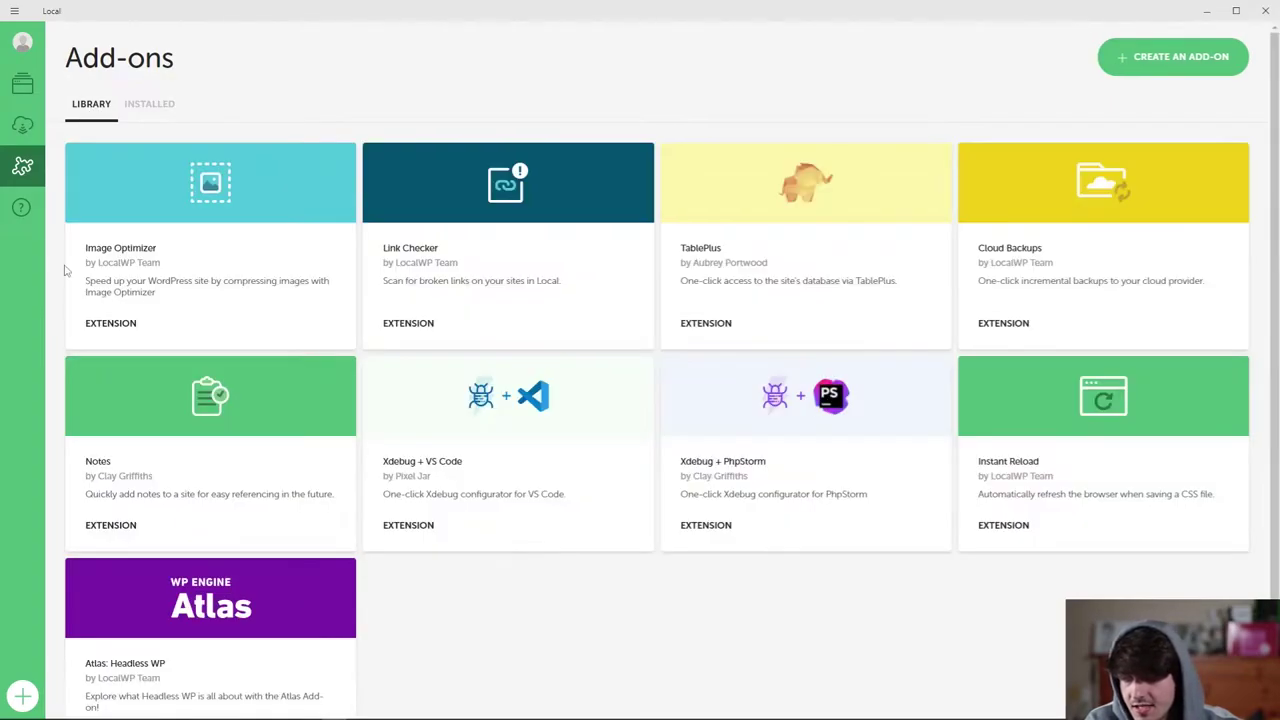
Open Local's Help page and scroll through its contents.
click(21, 207)
scroll(395, 412, down, 4)
scroll(395, 412, down, 3)
scroll(271, 291, up, 4)
scroll(283, 294, down, 5)
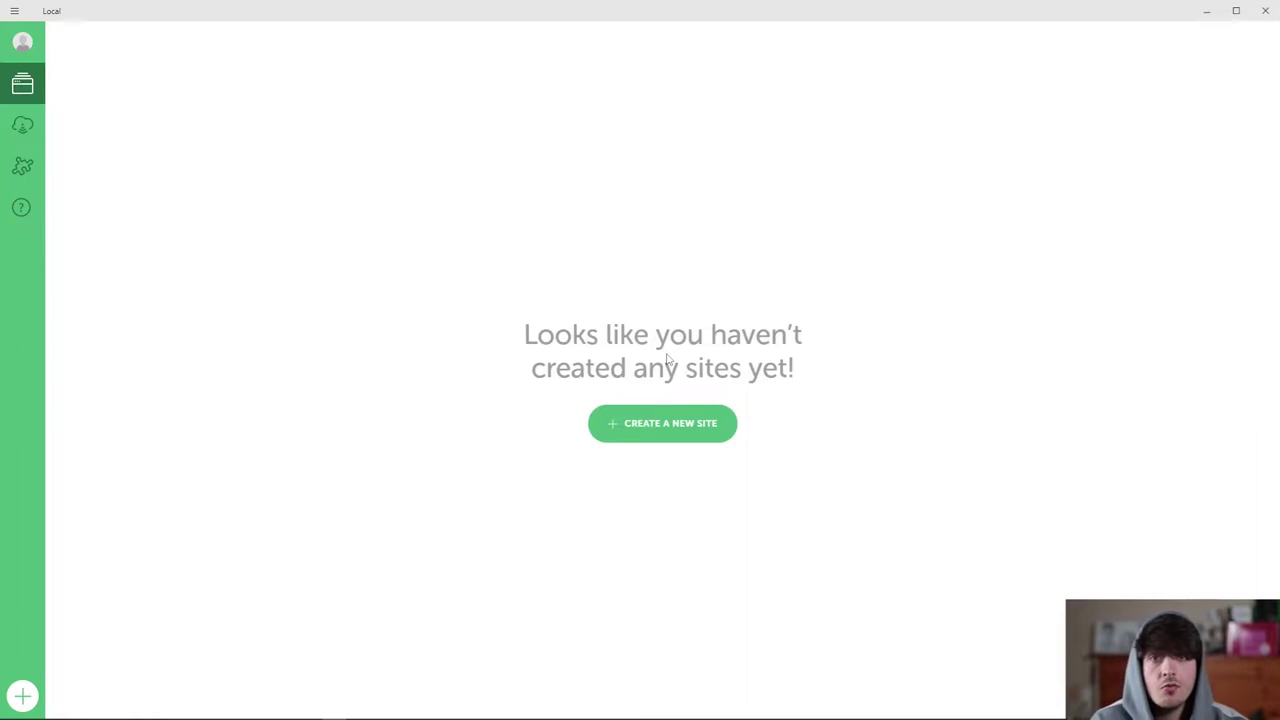
Start a new site named 'pau' and expand its advanced options.
click(680, 423)
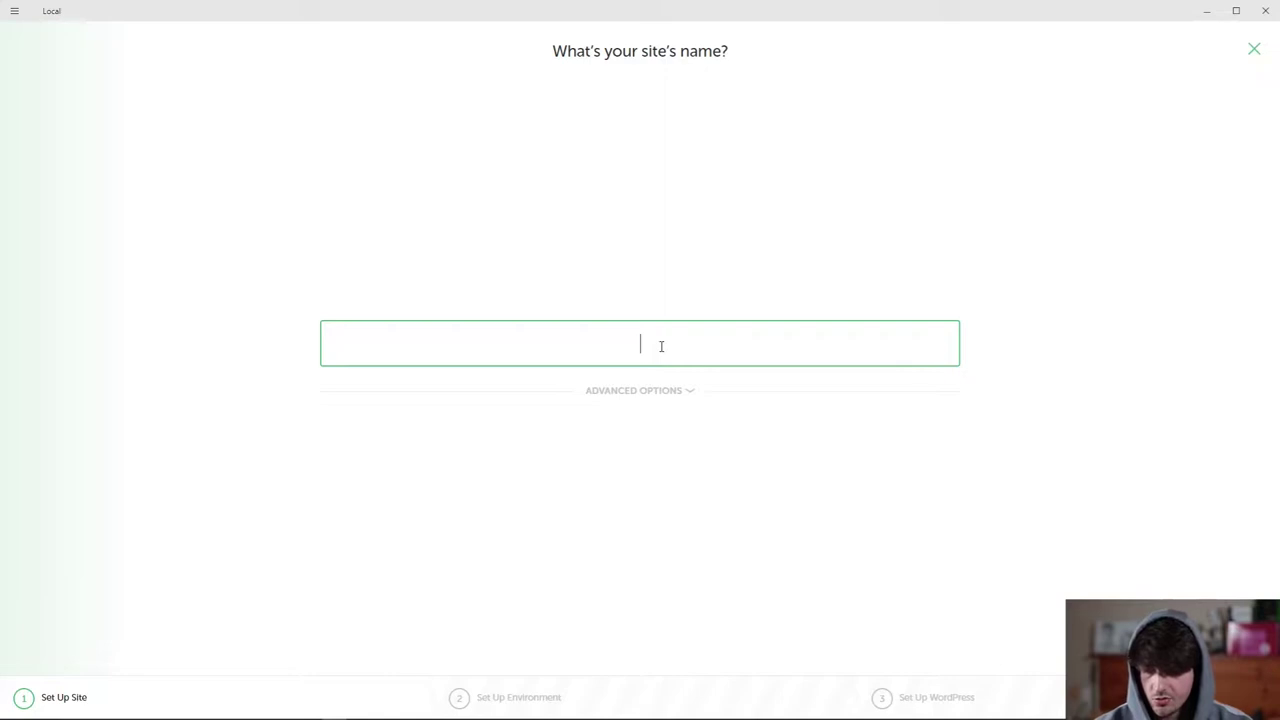
text(pau)
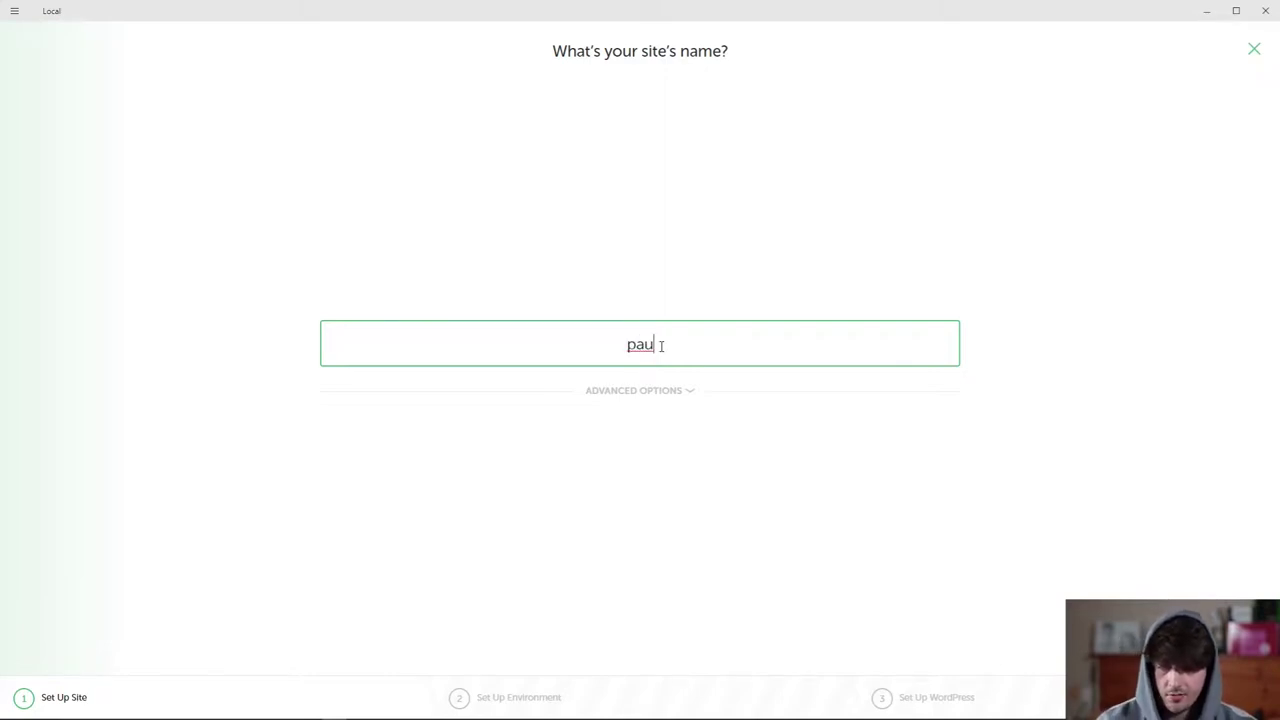
click(676, 394)
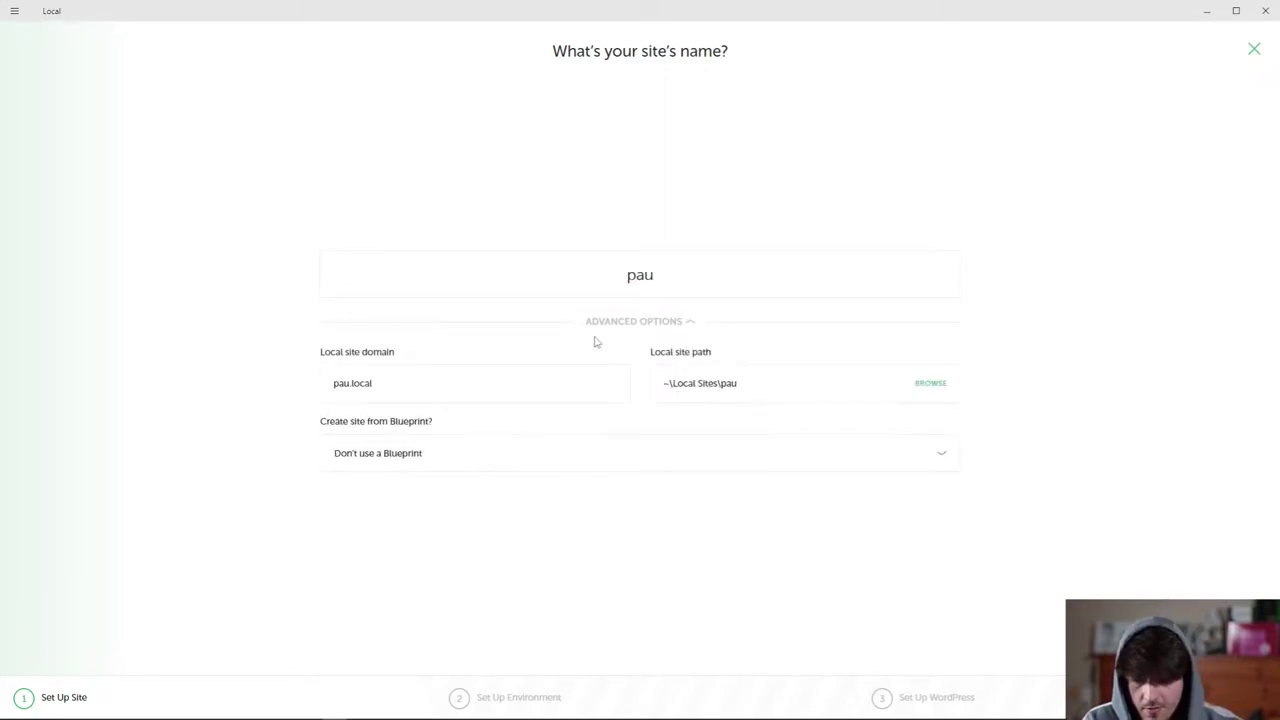
Change the local site domain ending from .local to .com.
drag(394, 380, 309, 386)
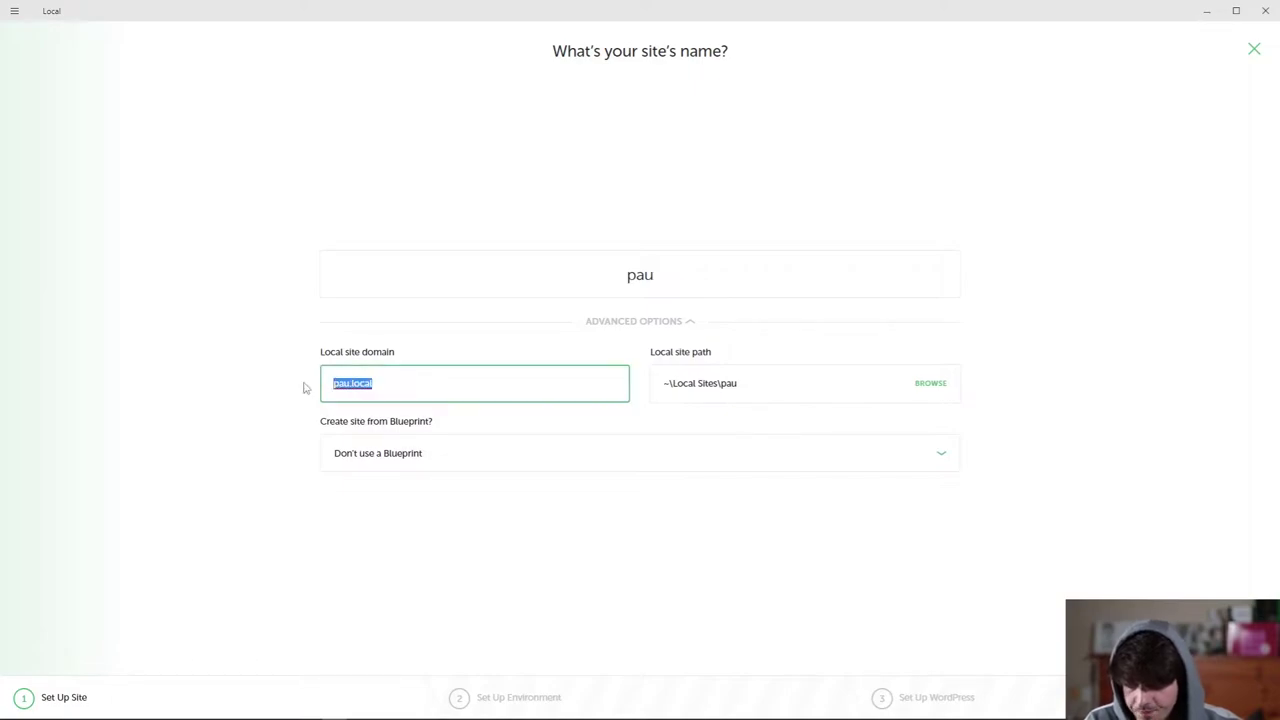
click(283, 388)
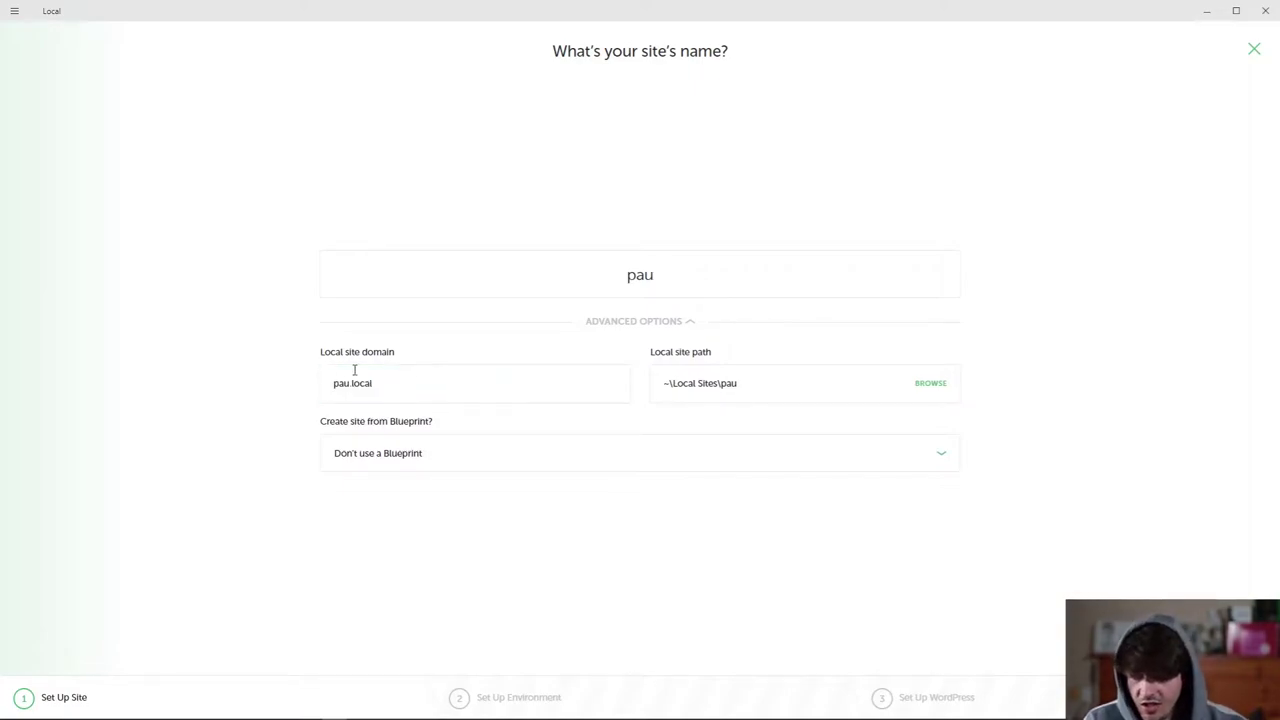
click(338, 386)
drag(376, 378, 353, 384)
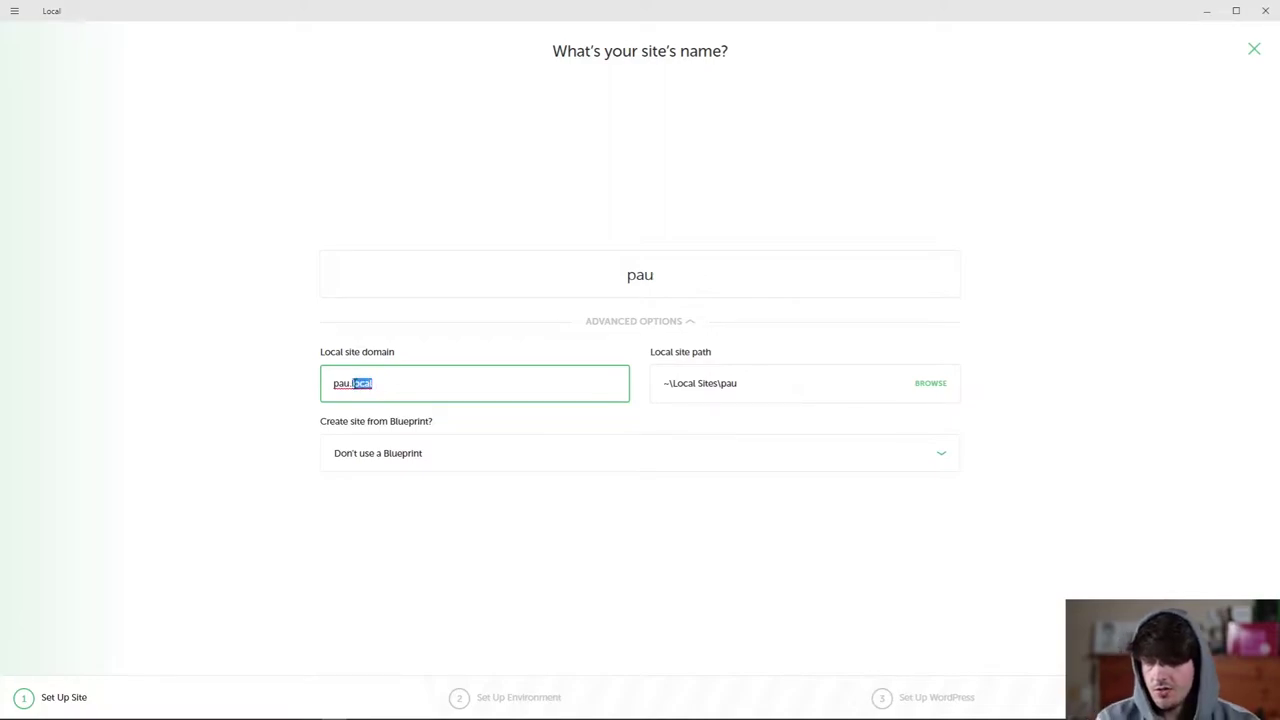
key(BackSpace)
key(BackSpace)
text(.com)
click(280, 387)
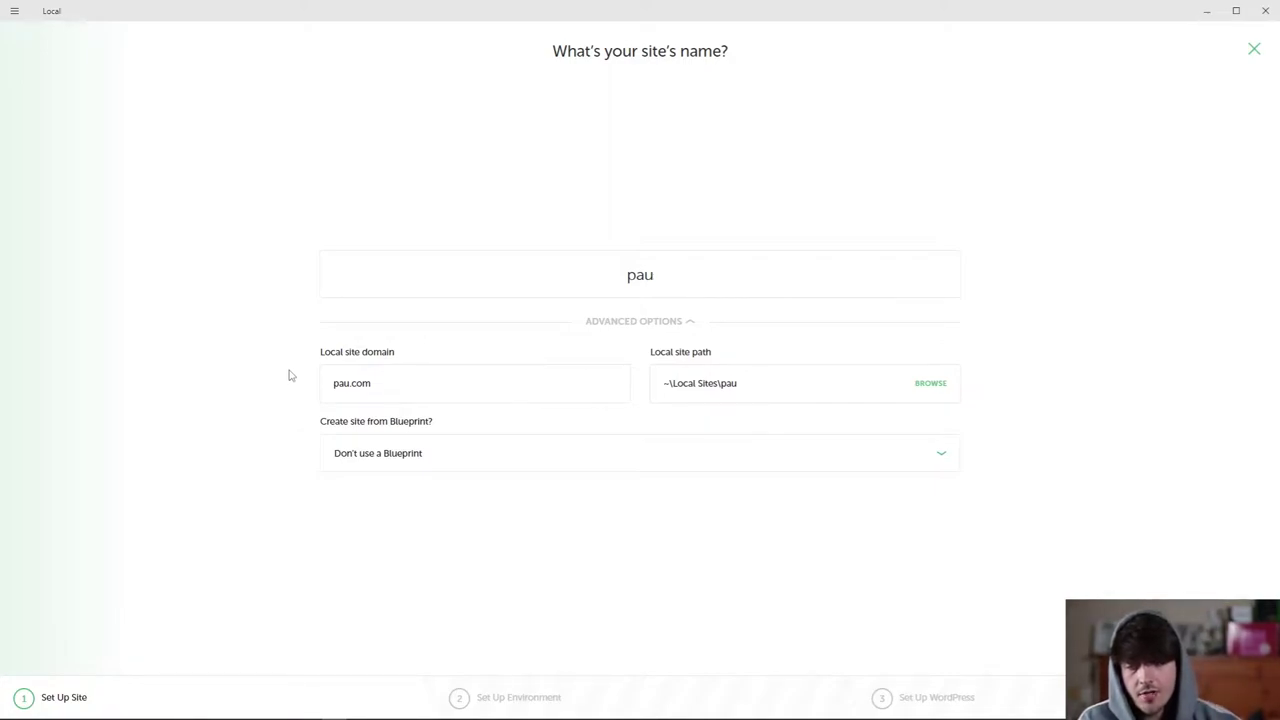
Replace the domain with pau.local again.
drag(372, 384, 266, 397)
click(268, 396)
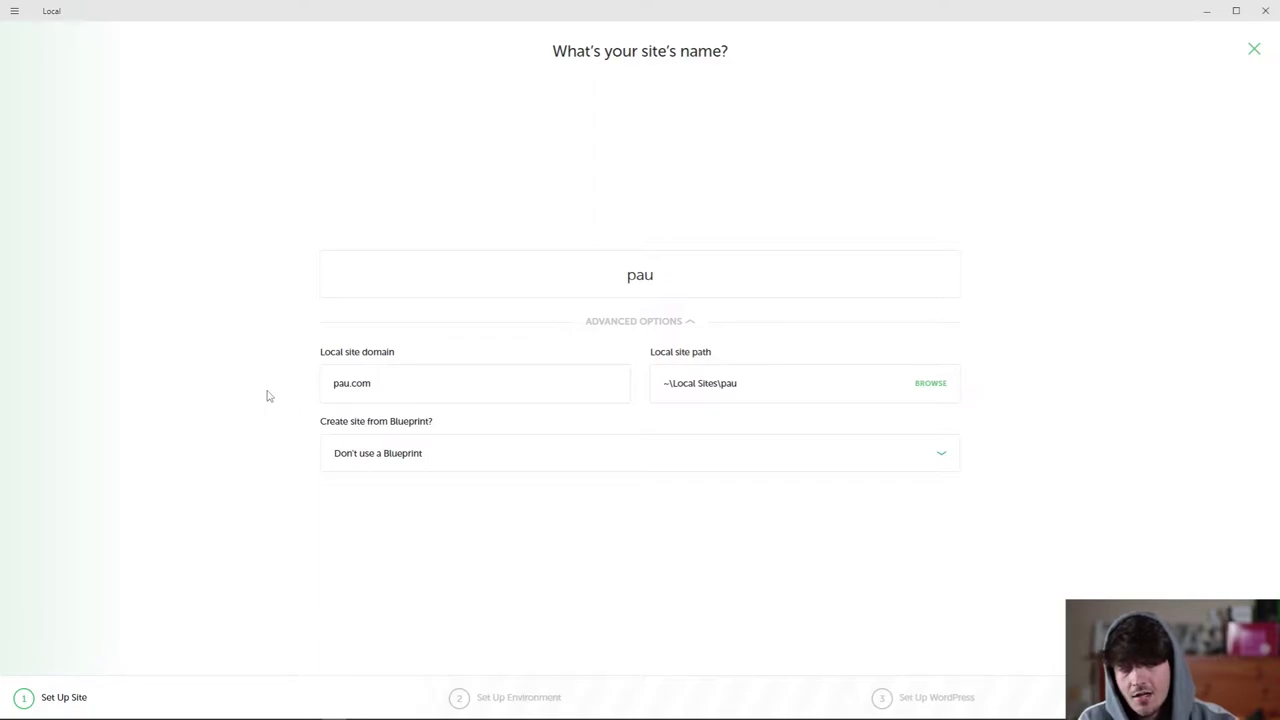
drag(427, 388, 371, 394)
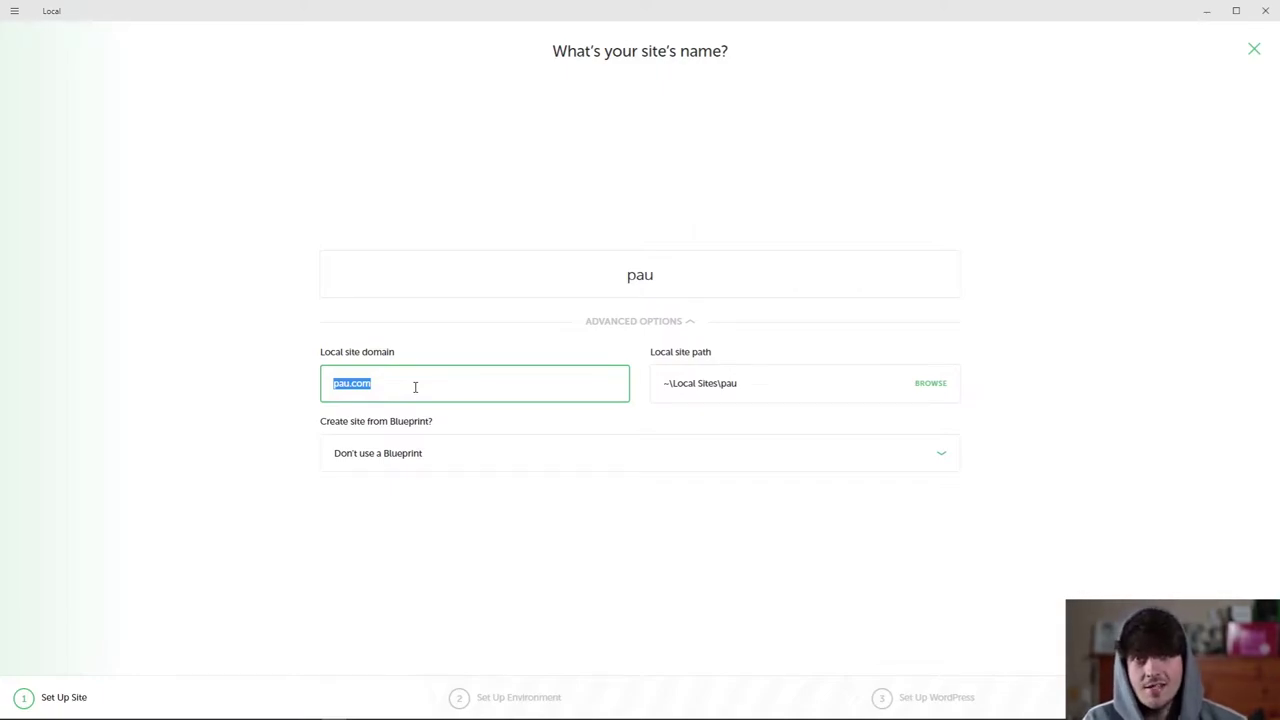
text(pau)
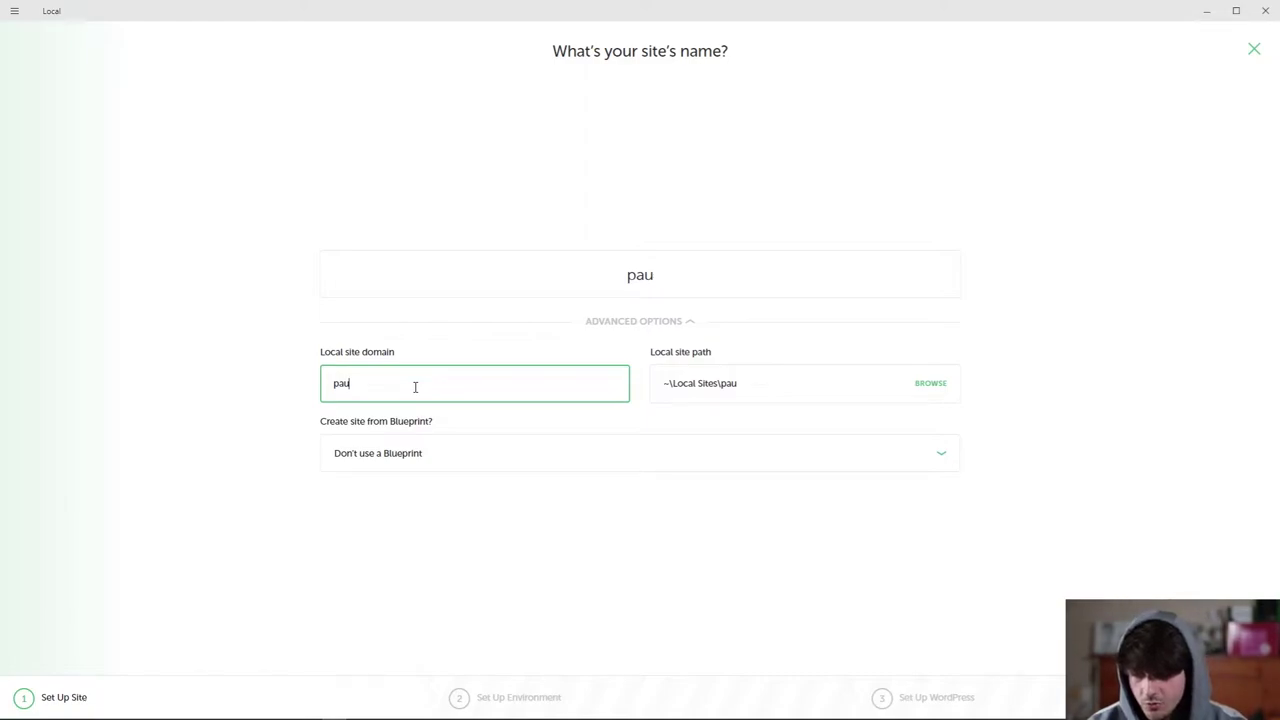
text(.local)
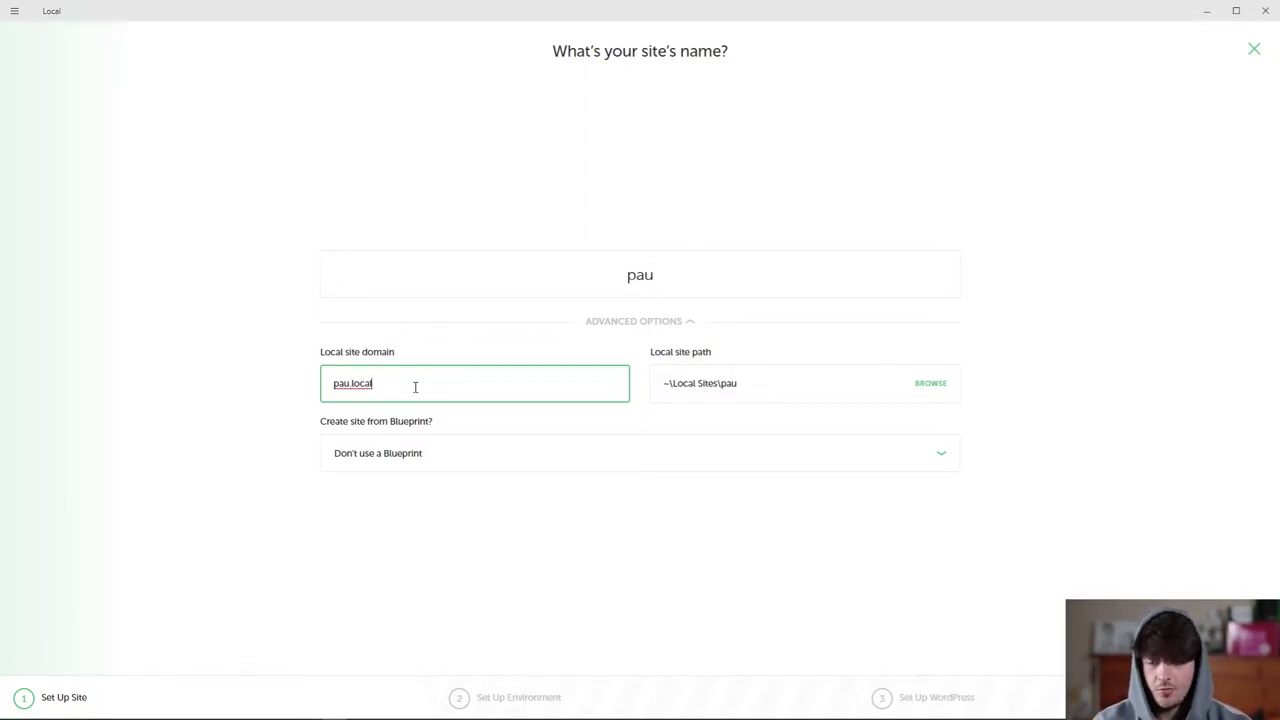
text(hola)
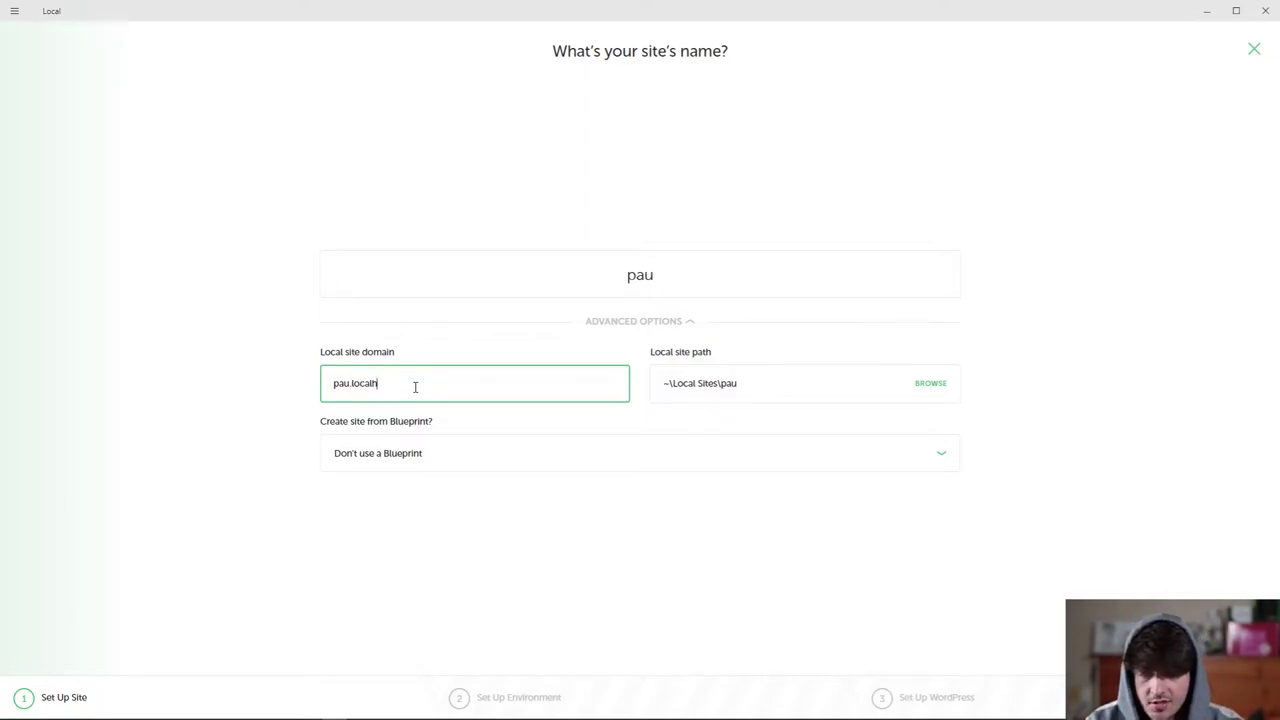
drag(415, 387, 260, 377)
click(281, 389)
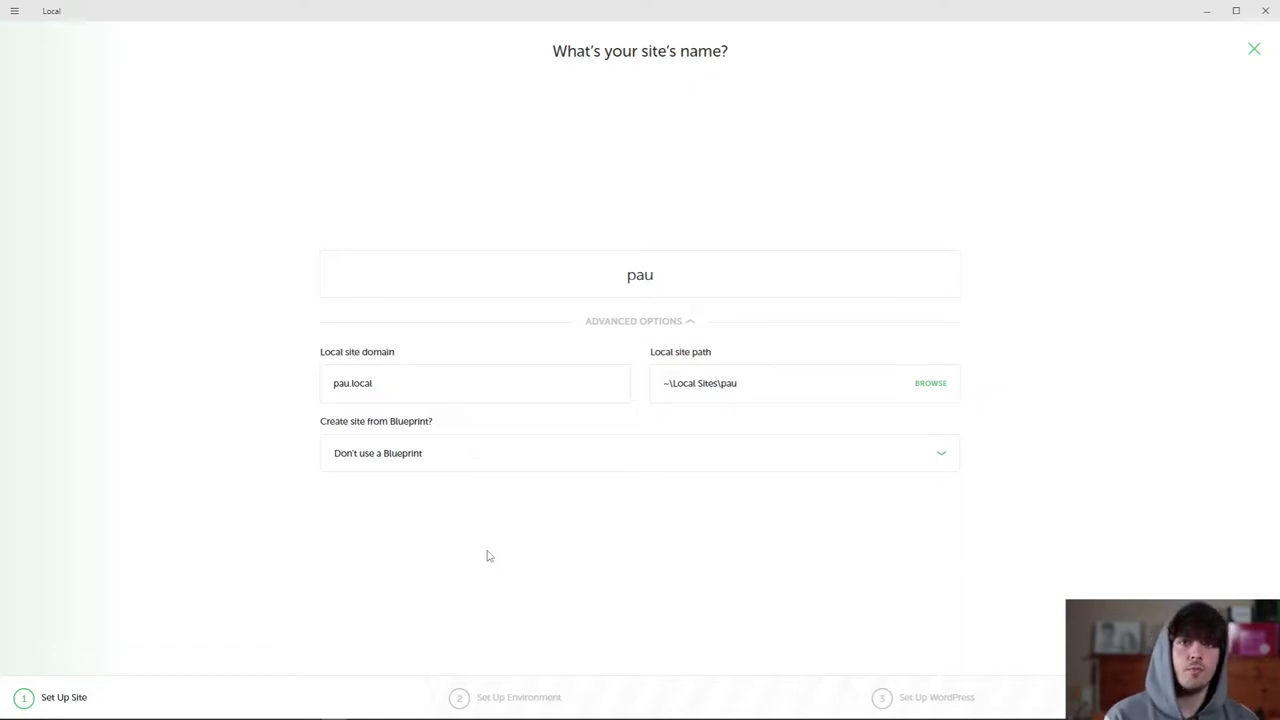
Advance to the environment step, where Preferred offers PHP 7.4.1, nginx and MySQL 8.0.16.
key(Return)
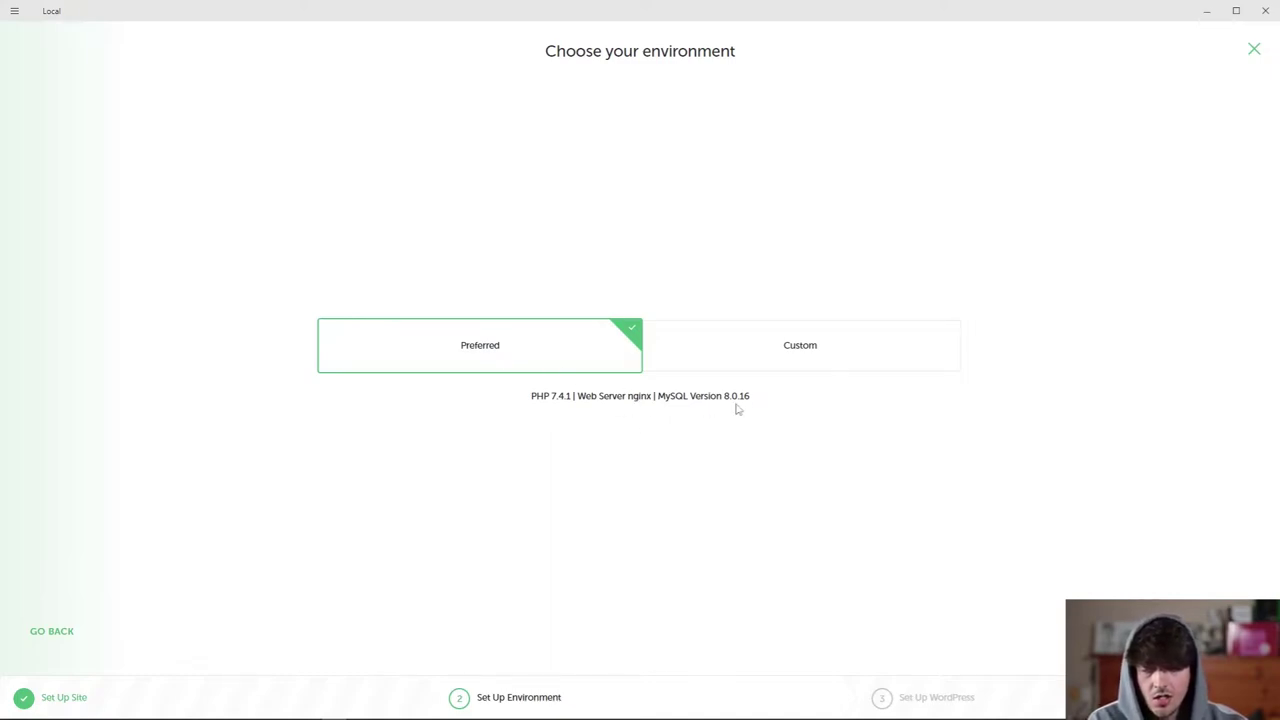
Accept the Preferred environment and enter 'admin' as the WordPress username.
key(Return)
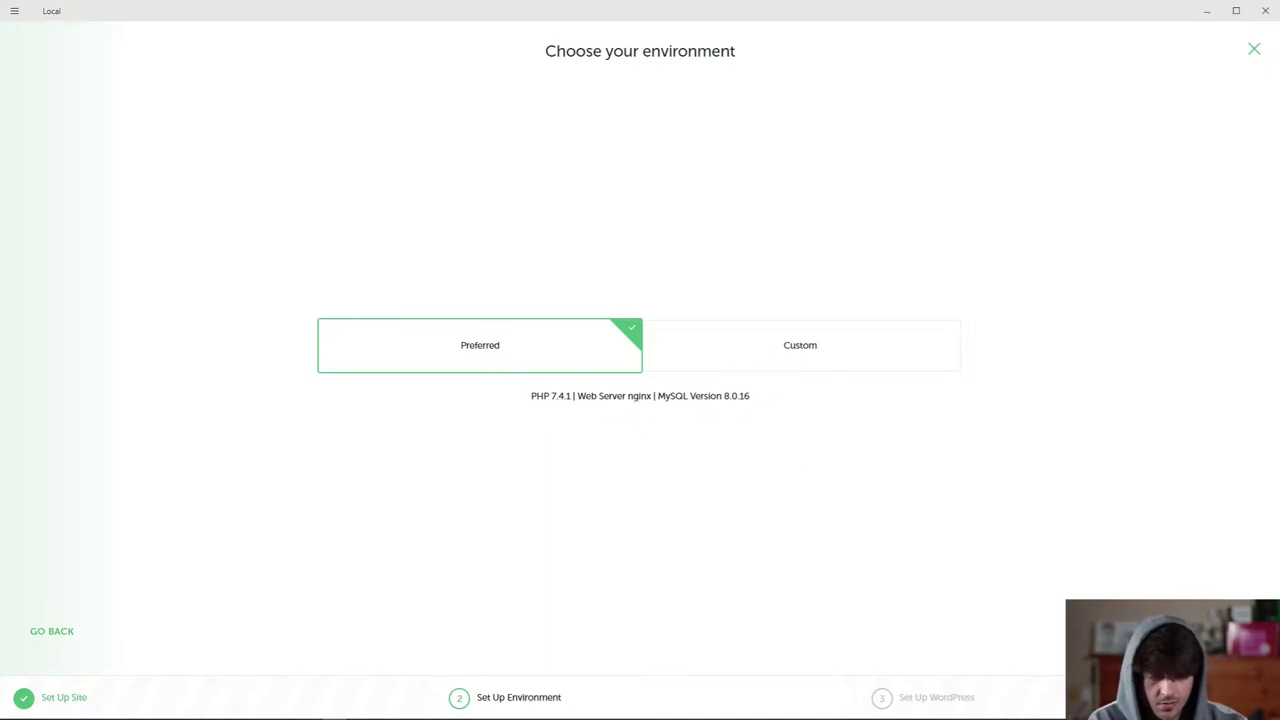
text(admin)
key(Tab)
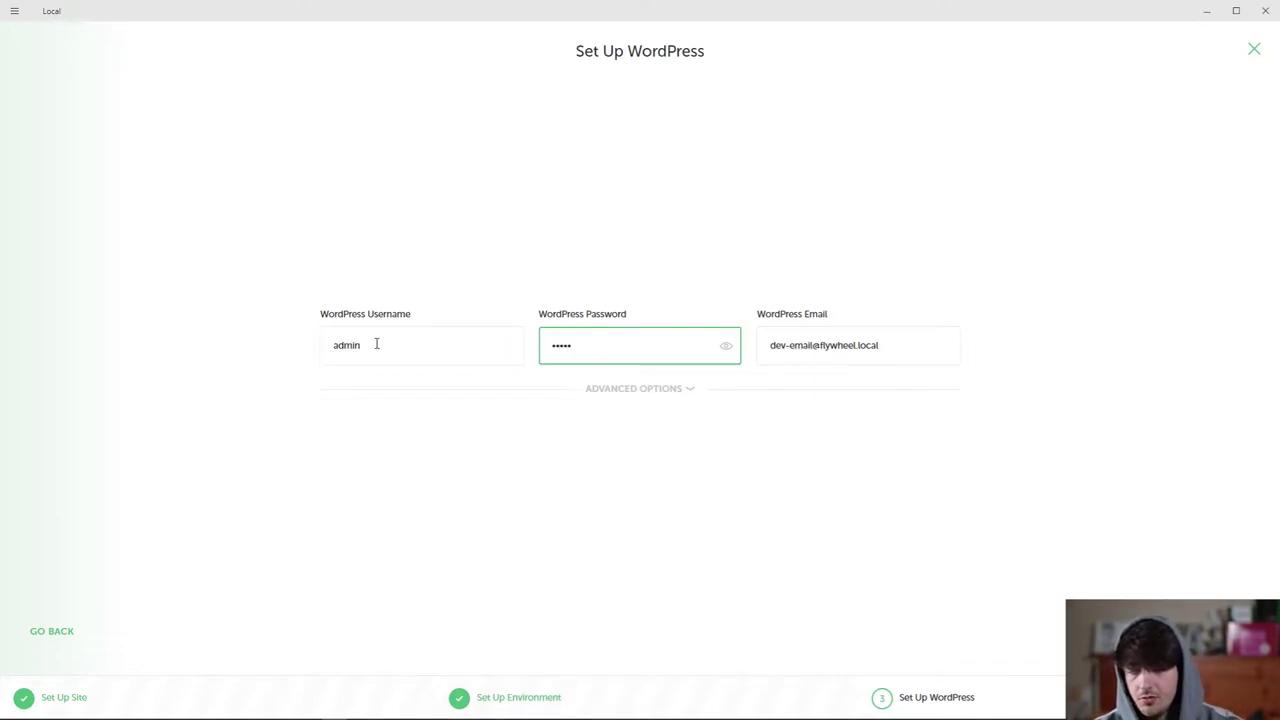
key(Tab)
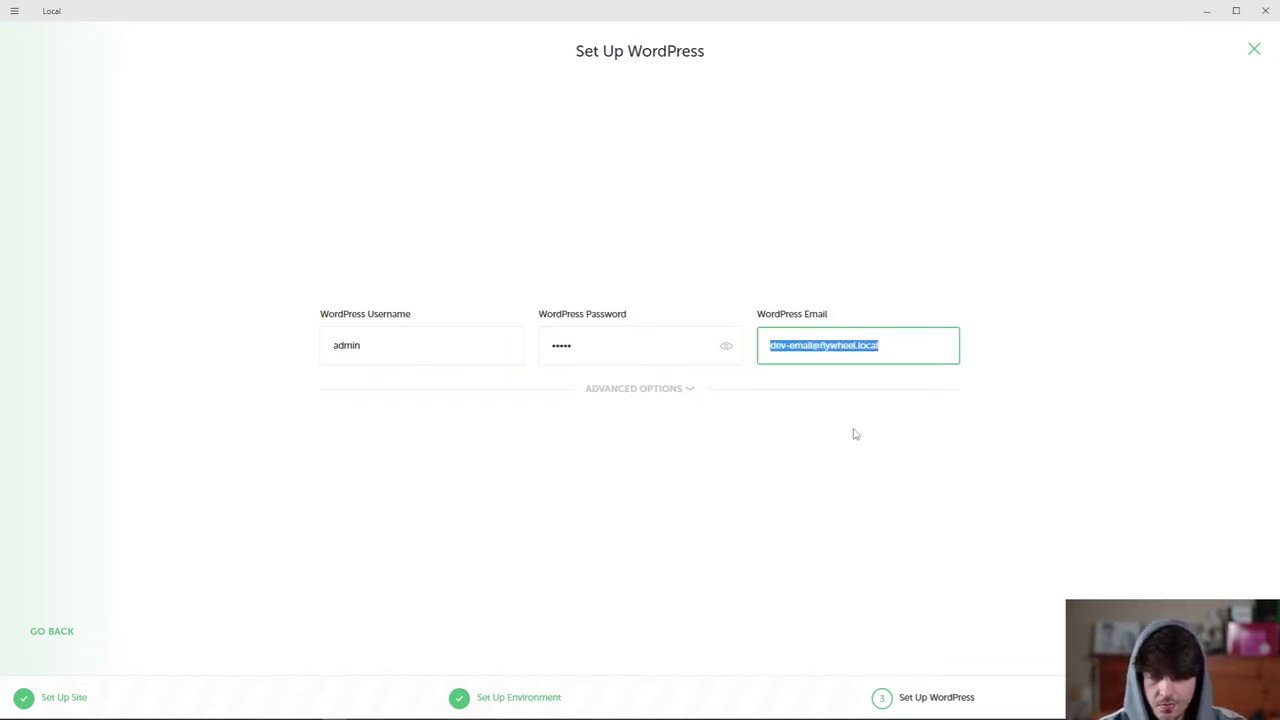
click(889, 334)
Set multisite to No in the advanced options and add the pau site.
click(673, 389)
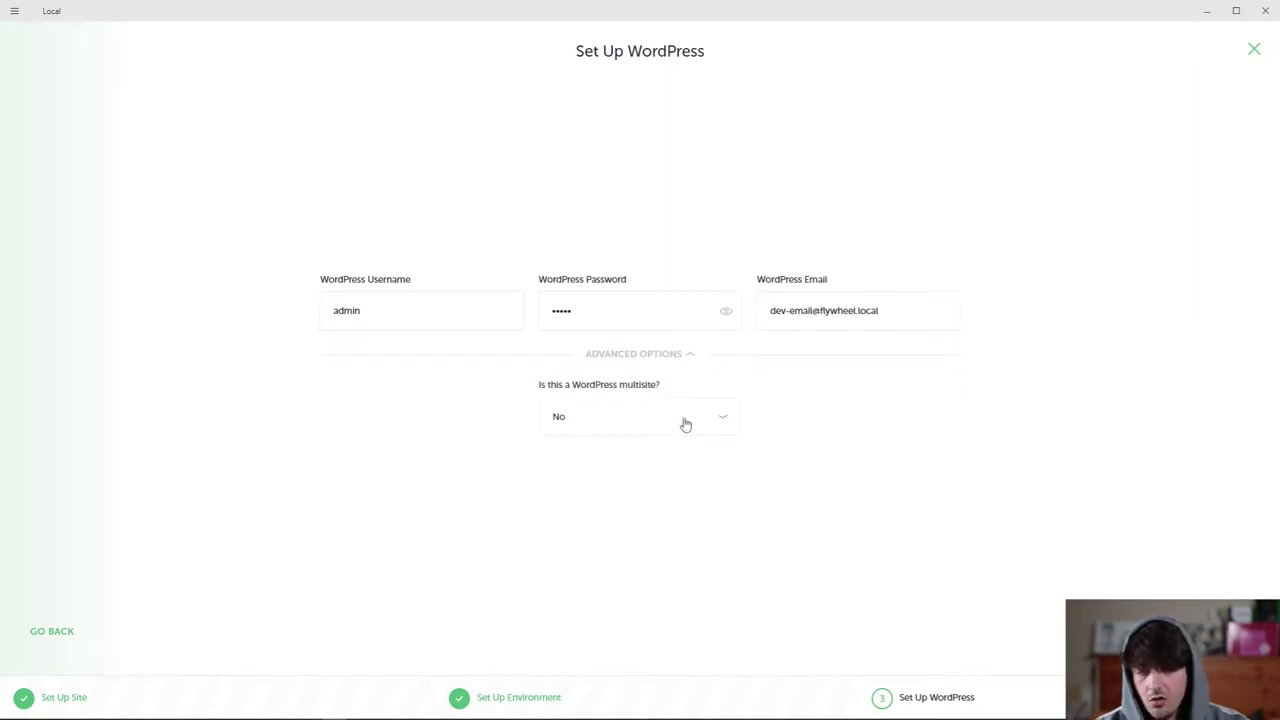
click(650, 420)
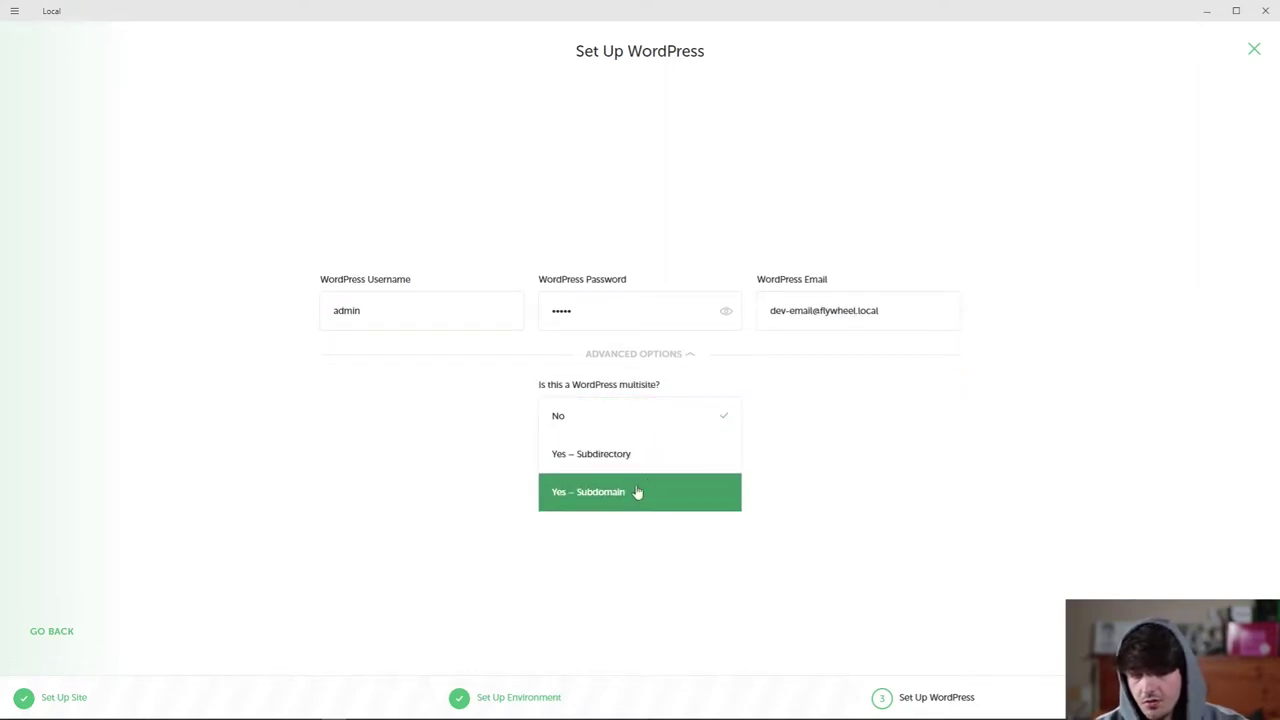
click(629, 423)
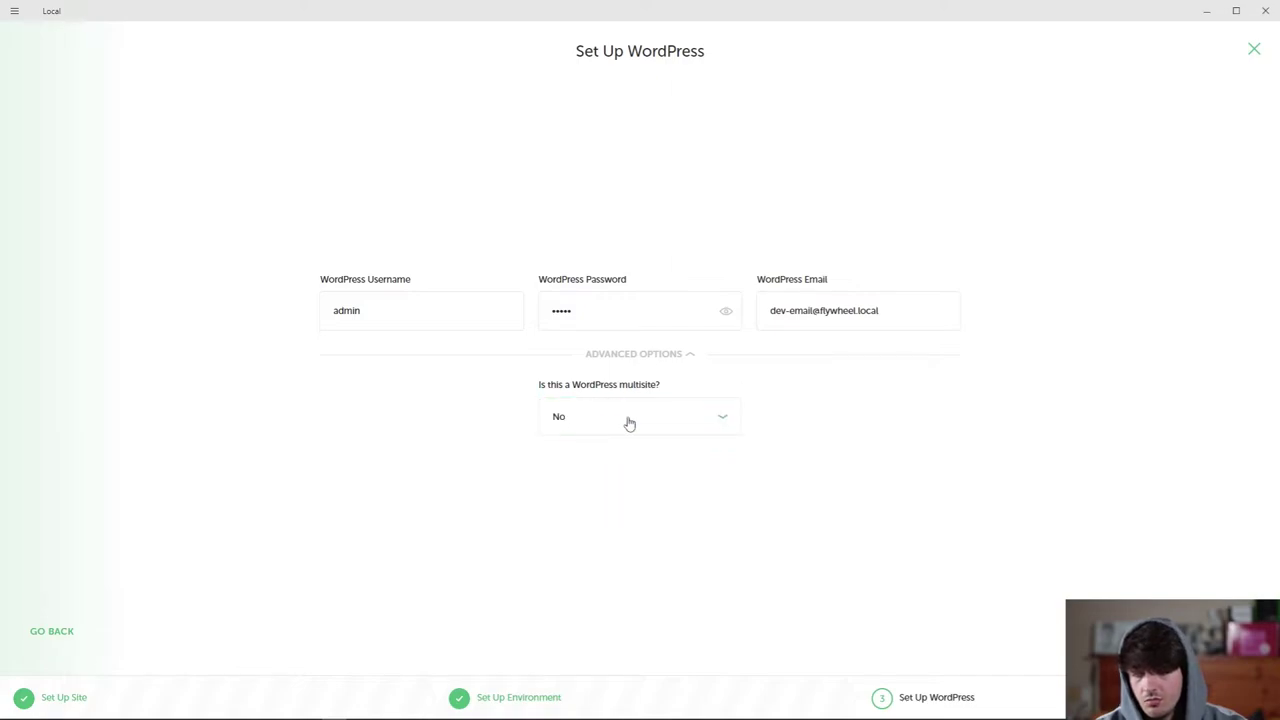
click(1020, 640)
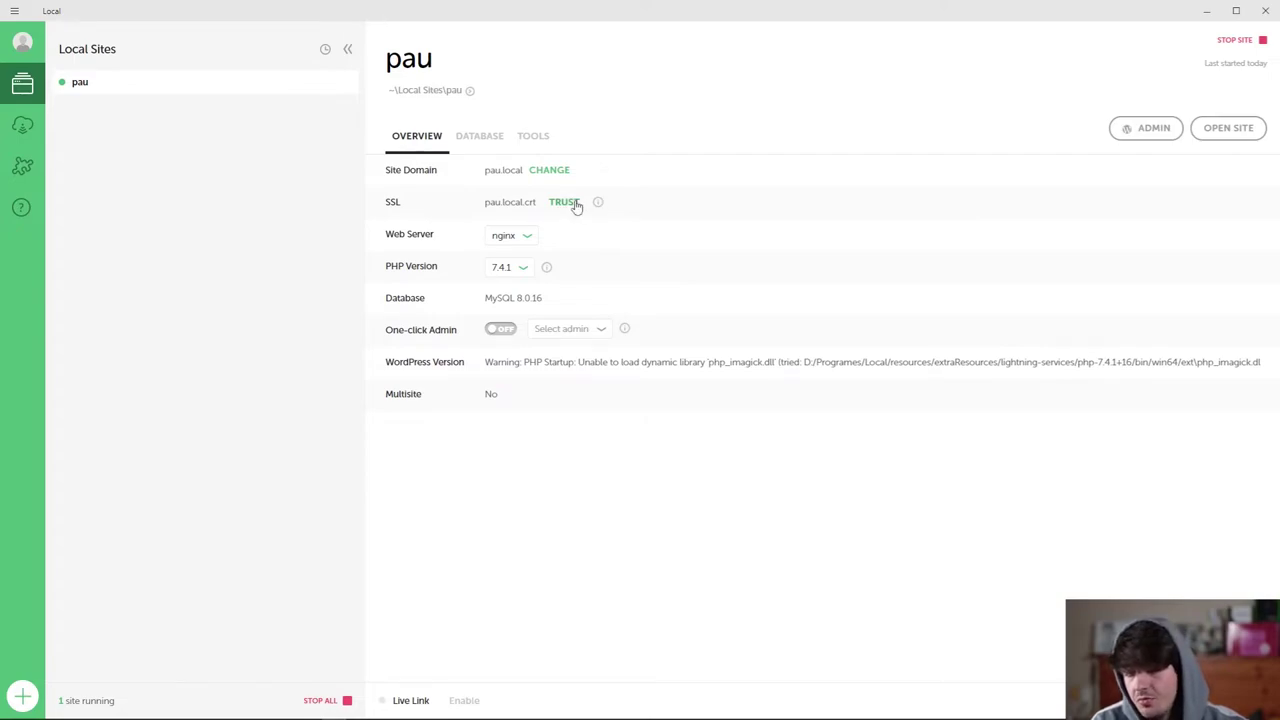
Inspect the web server and PHP options, keeping PHP 7.4.1 and one-click admin off.
click(505, 236)
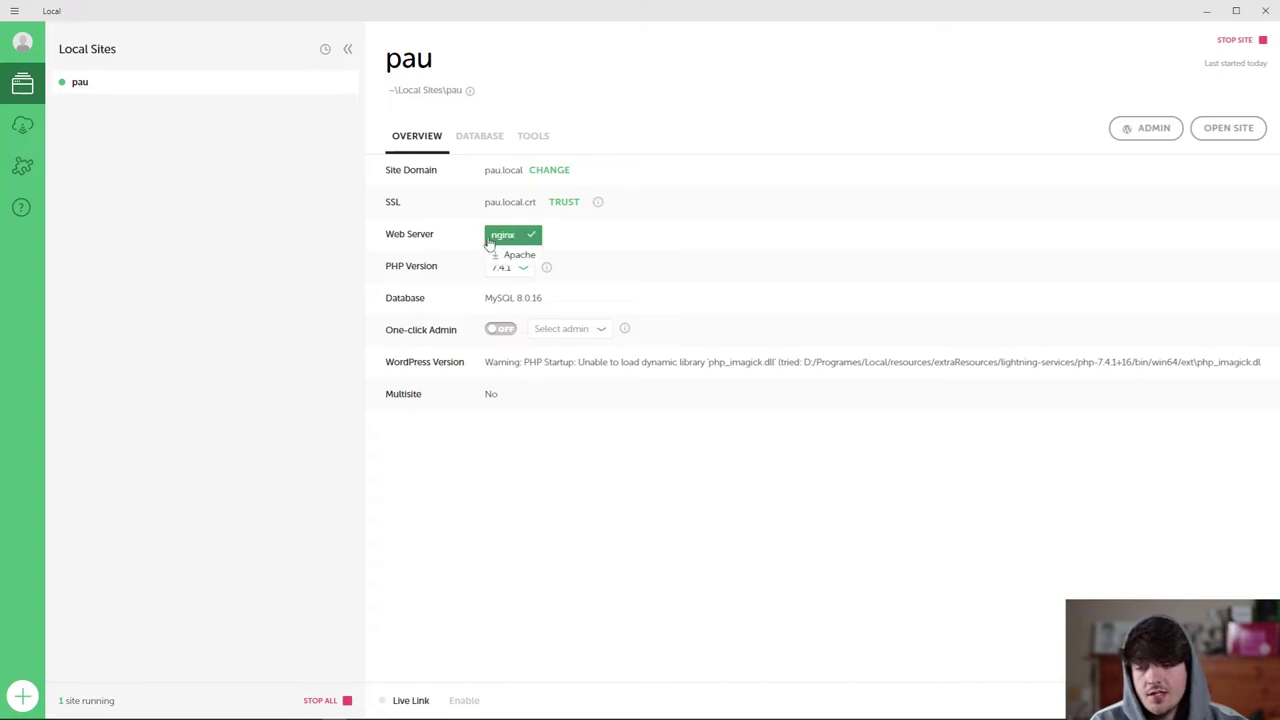
click(487, 268)
click(456, 262)
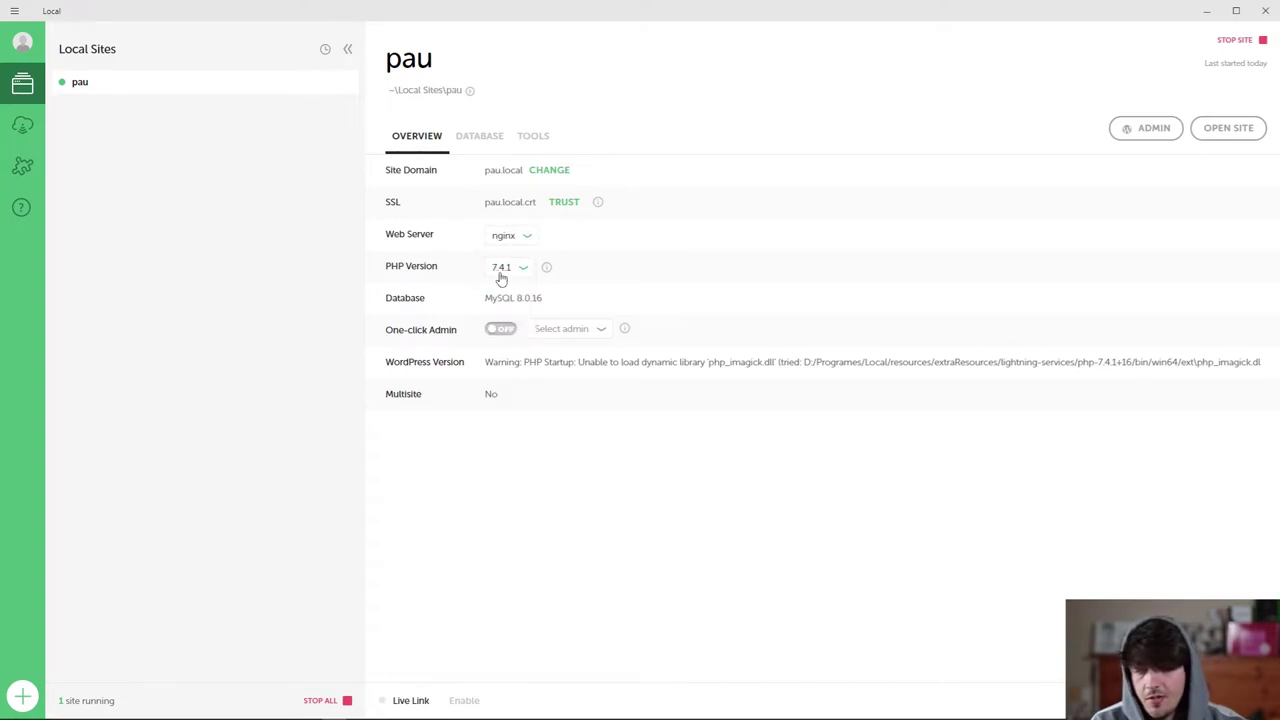
click(501, 331)
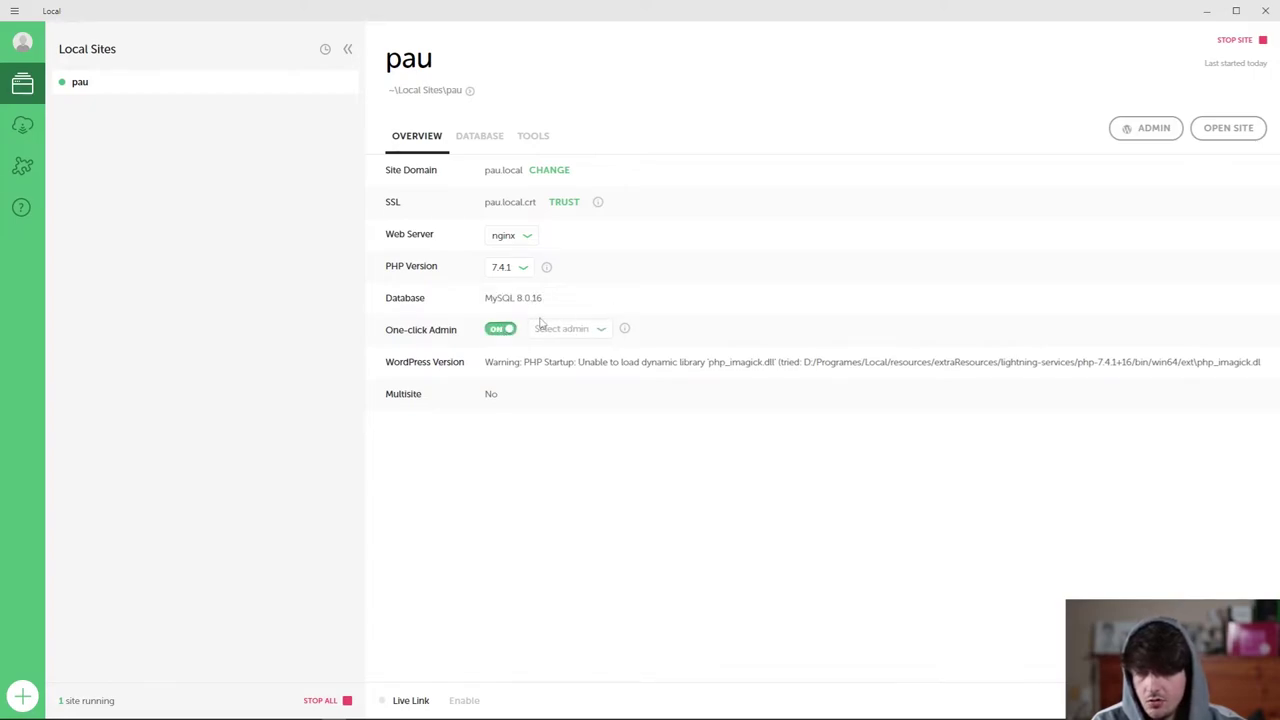
click(503, 330)
drag(492, 362, 1054, 389)
click(488, 409)
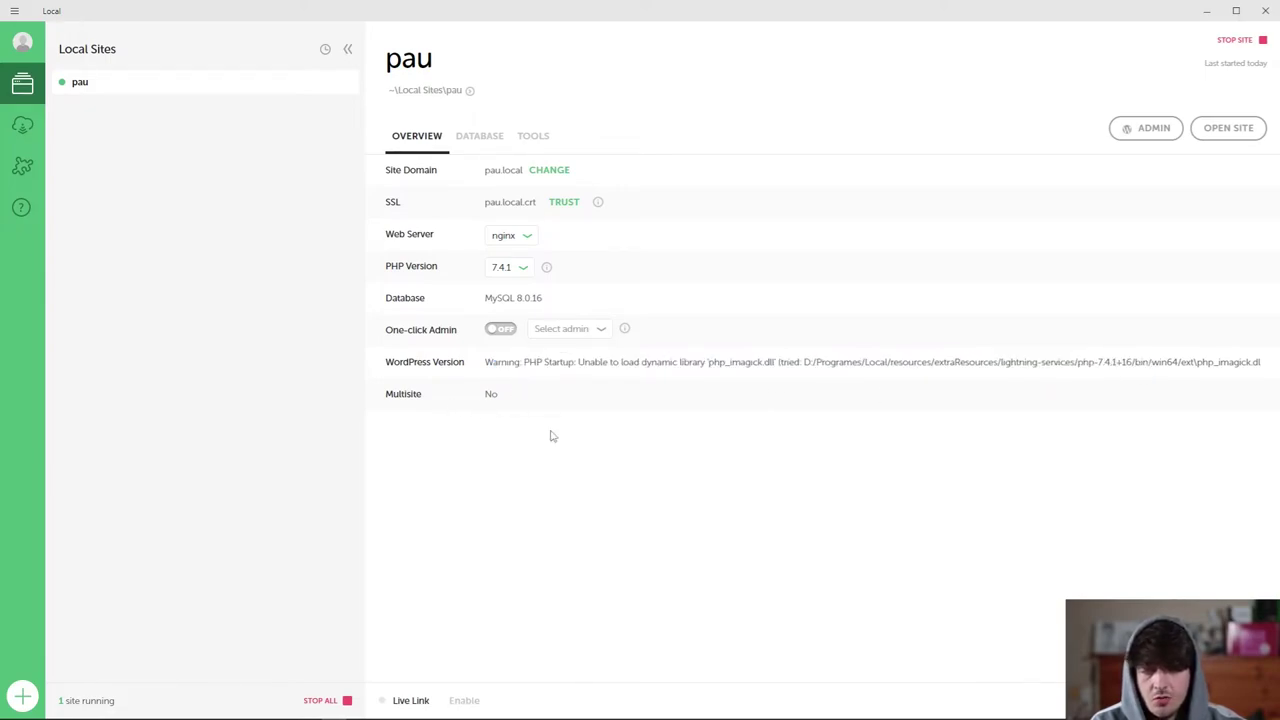
Check the Database and Tools tabs, then launch the WordPress admin login from Overview.
click(503, 143)
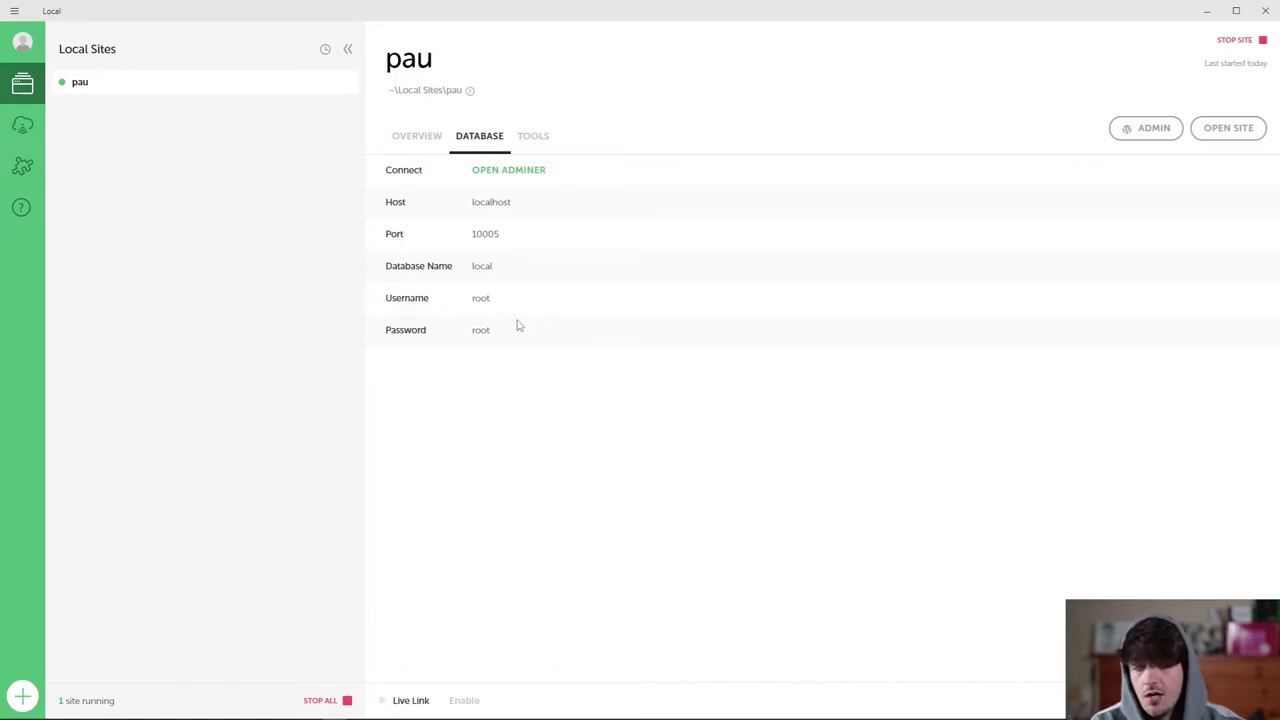
click(538, 138)
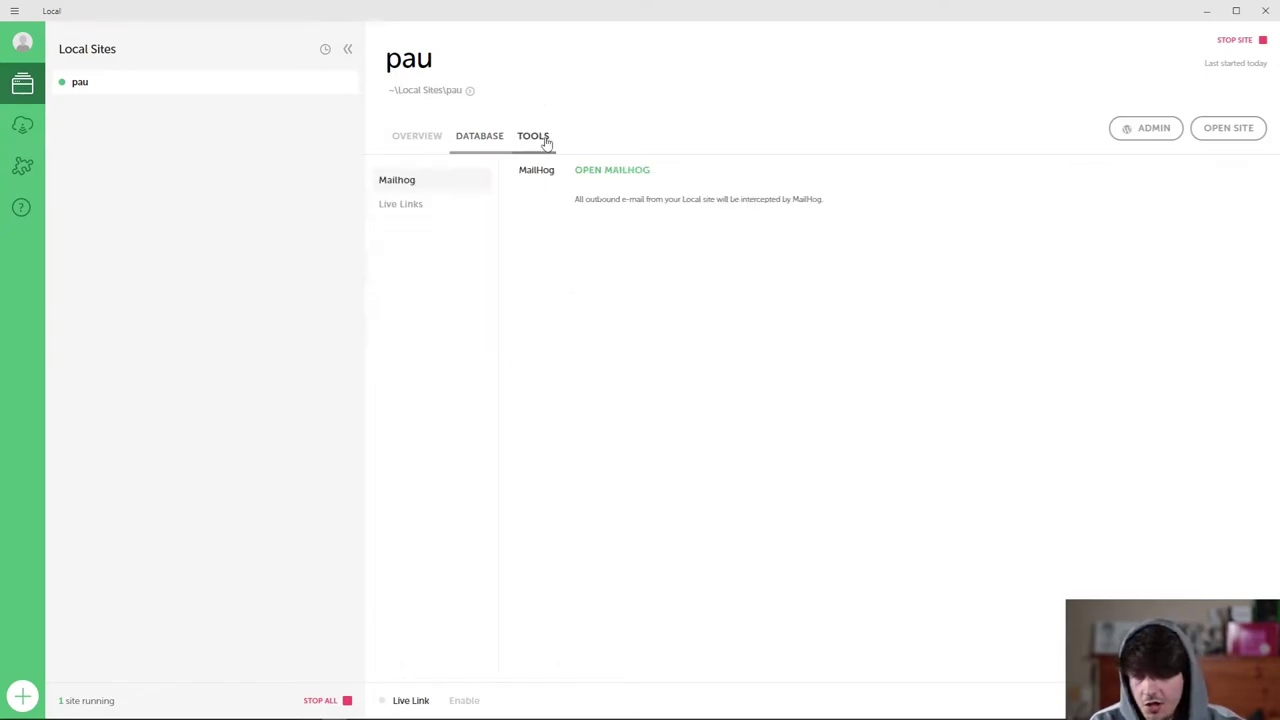
click(420, 140)
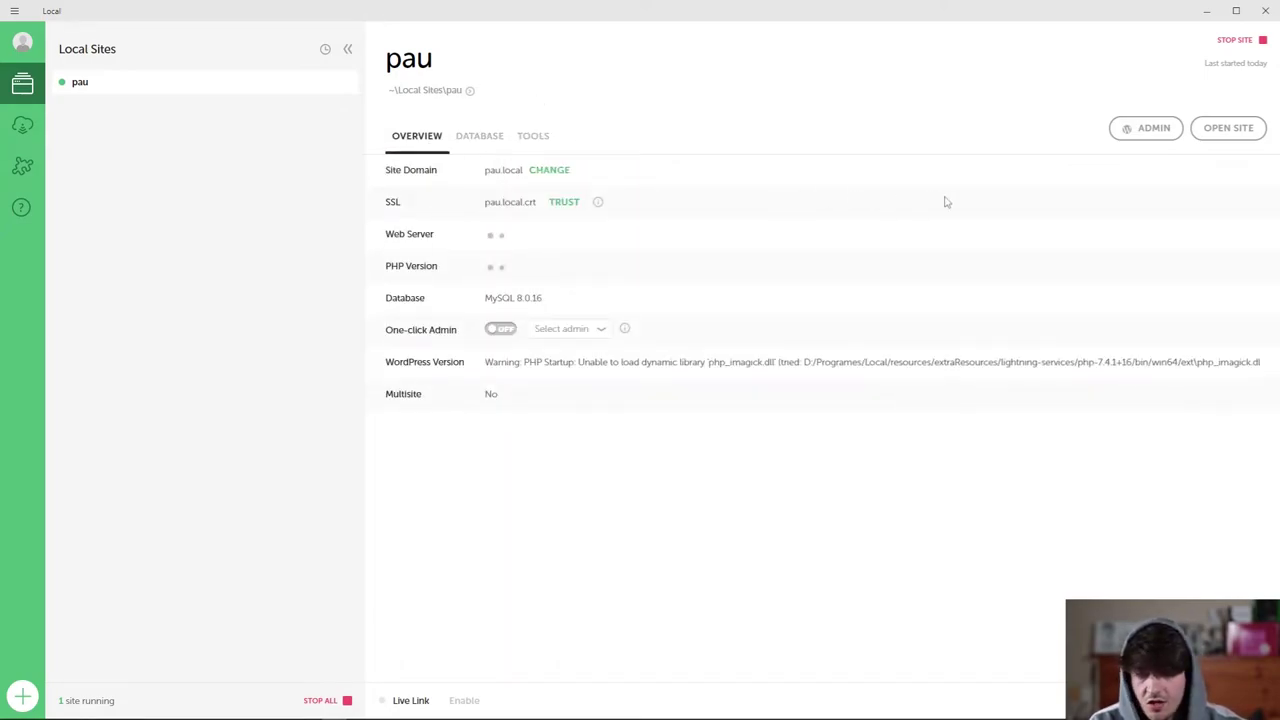
click(1158, 134)
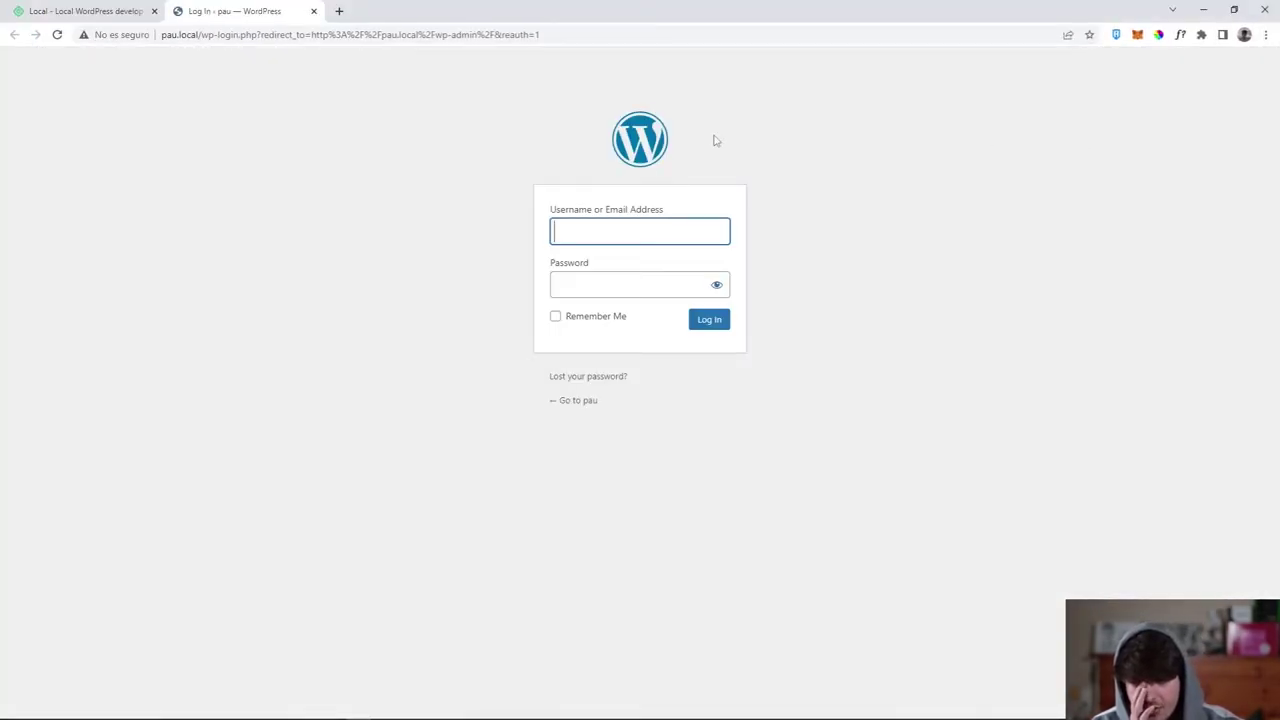
Log in to WordPress with username admin and the account password.
click(620, 226)
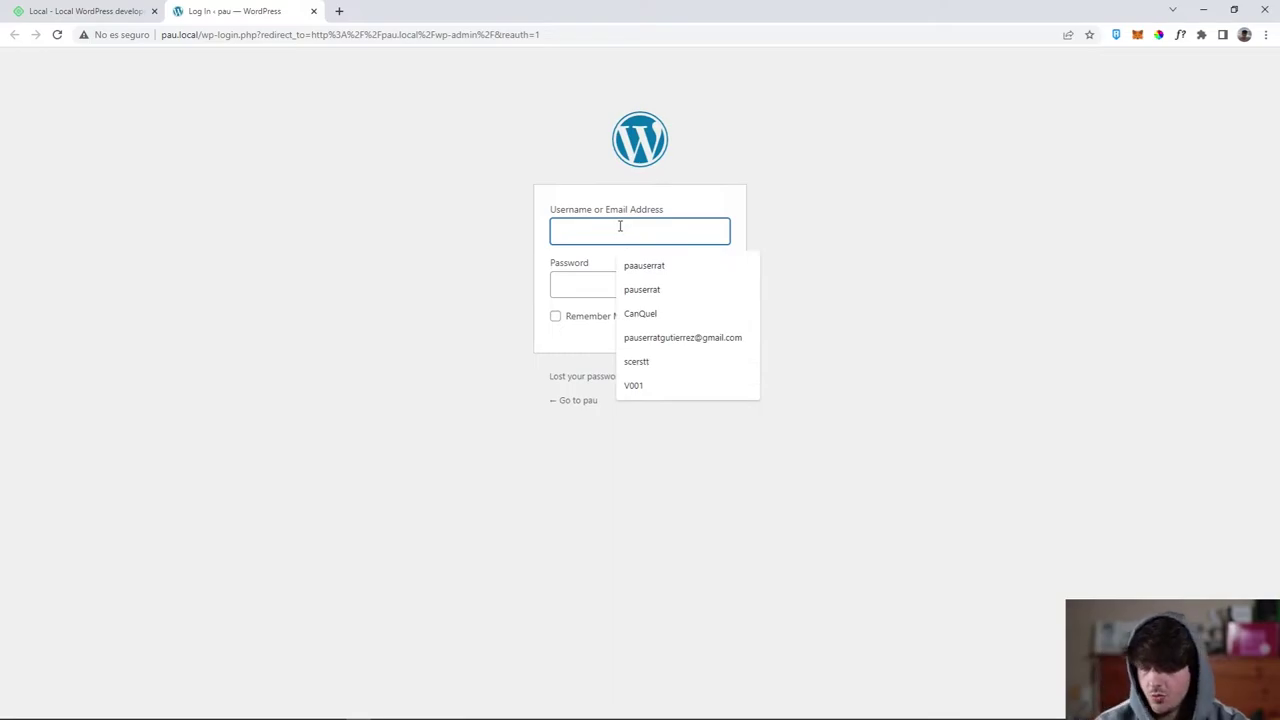
text(admin)
key(Tab)
text(admin)
key(Return)
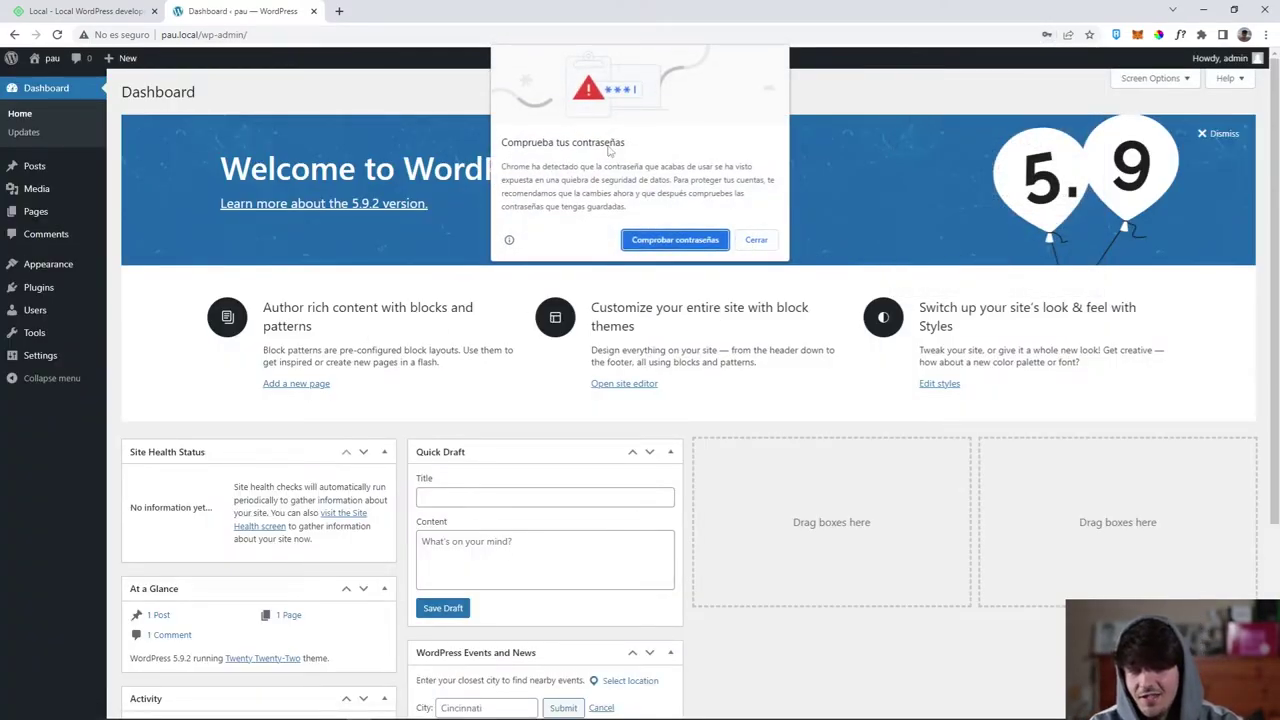
Close Chrome's password pop-ups and dismiss the Welcome to WordPress panel.
click(757, 241)
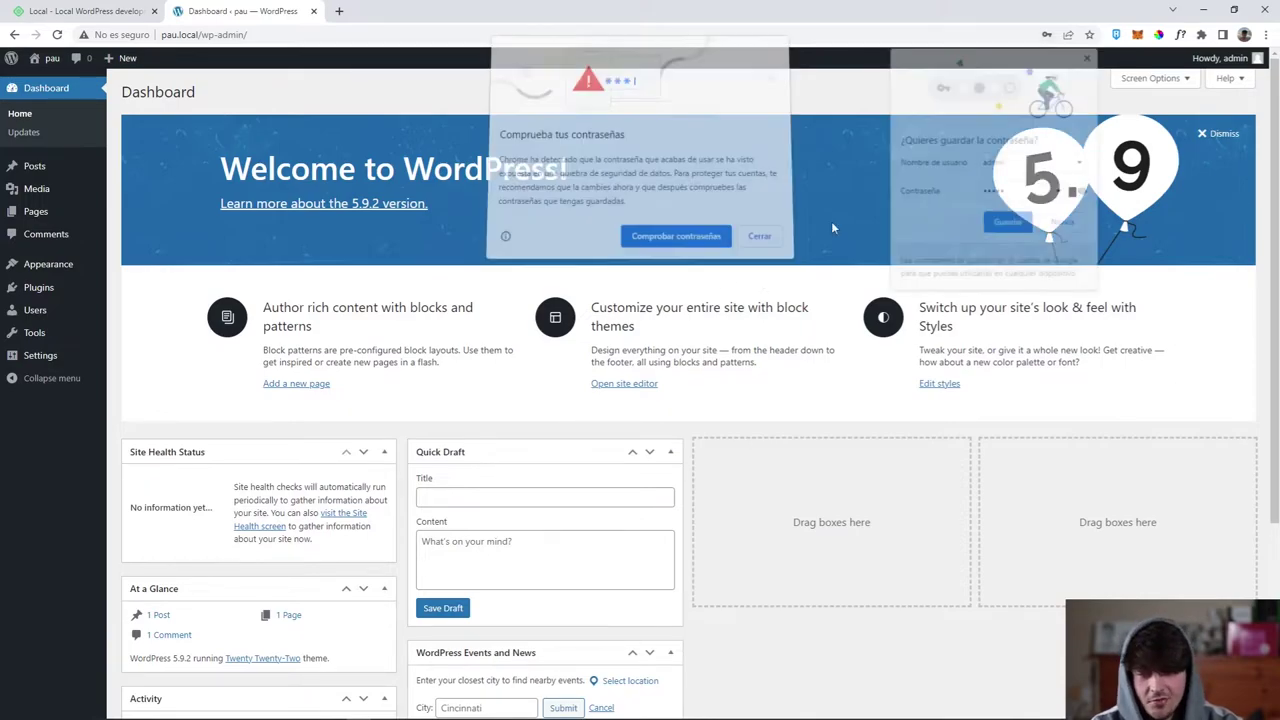
click(1090, 57)
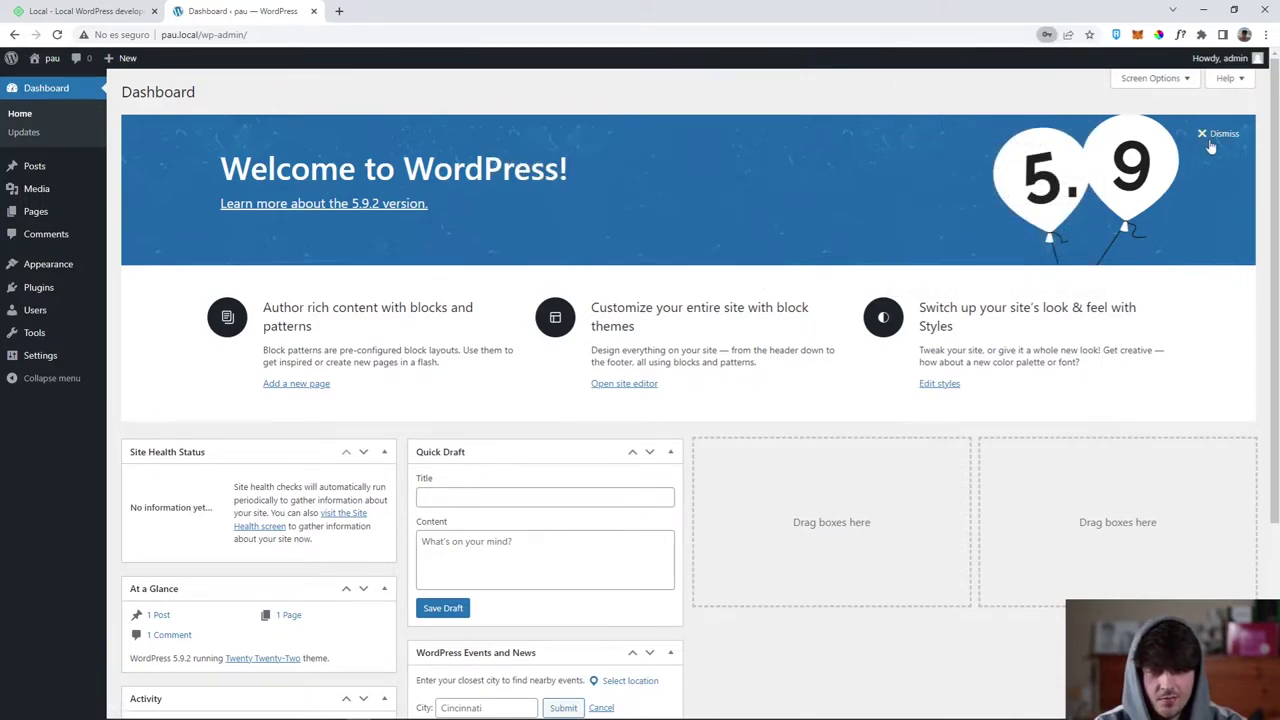
click(1212, 136)
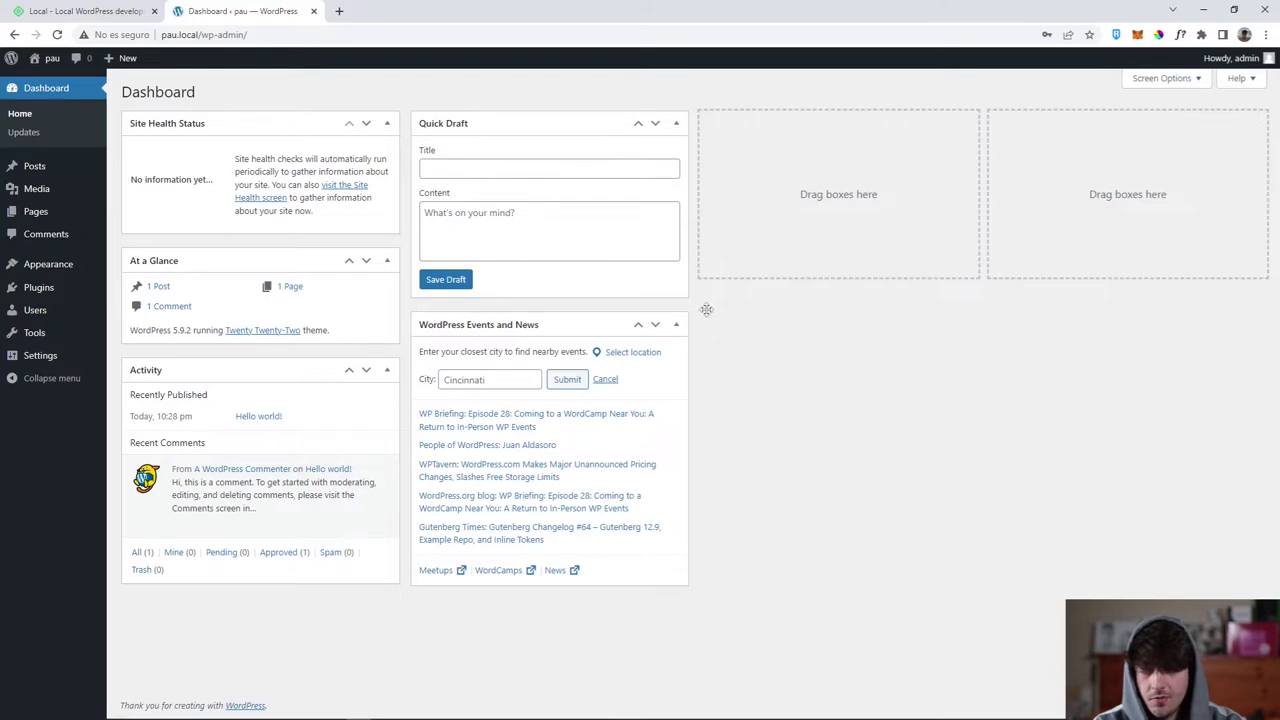
Move the WordPress Events and News widget into the empty third dashboard column.
click(1152, 80)
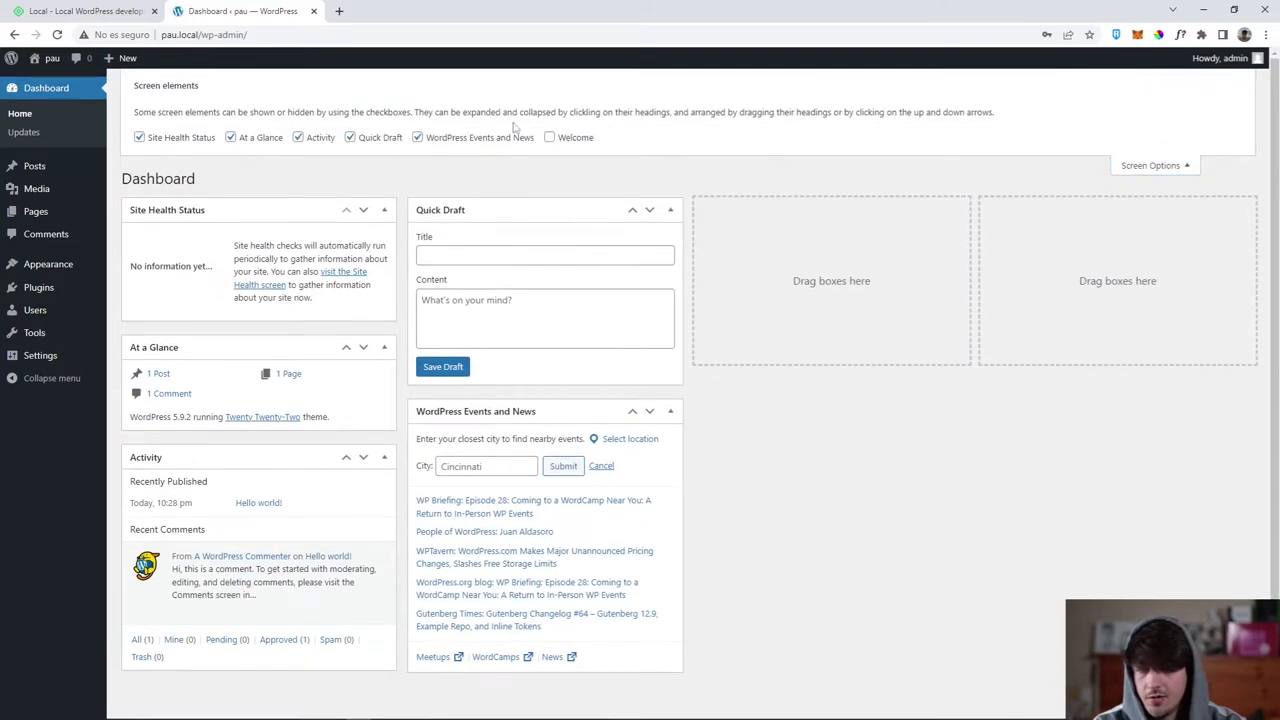
click(1188, 178)
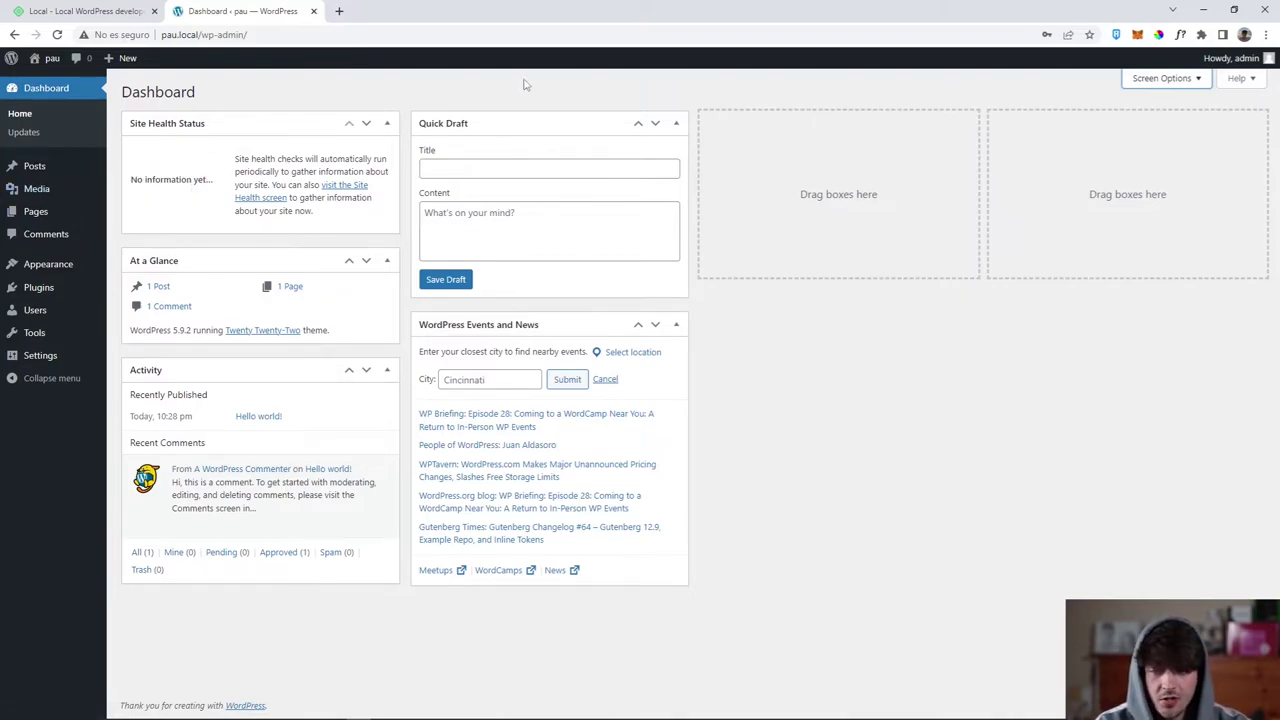
drag(517, 324, 780, 130)
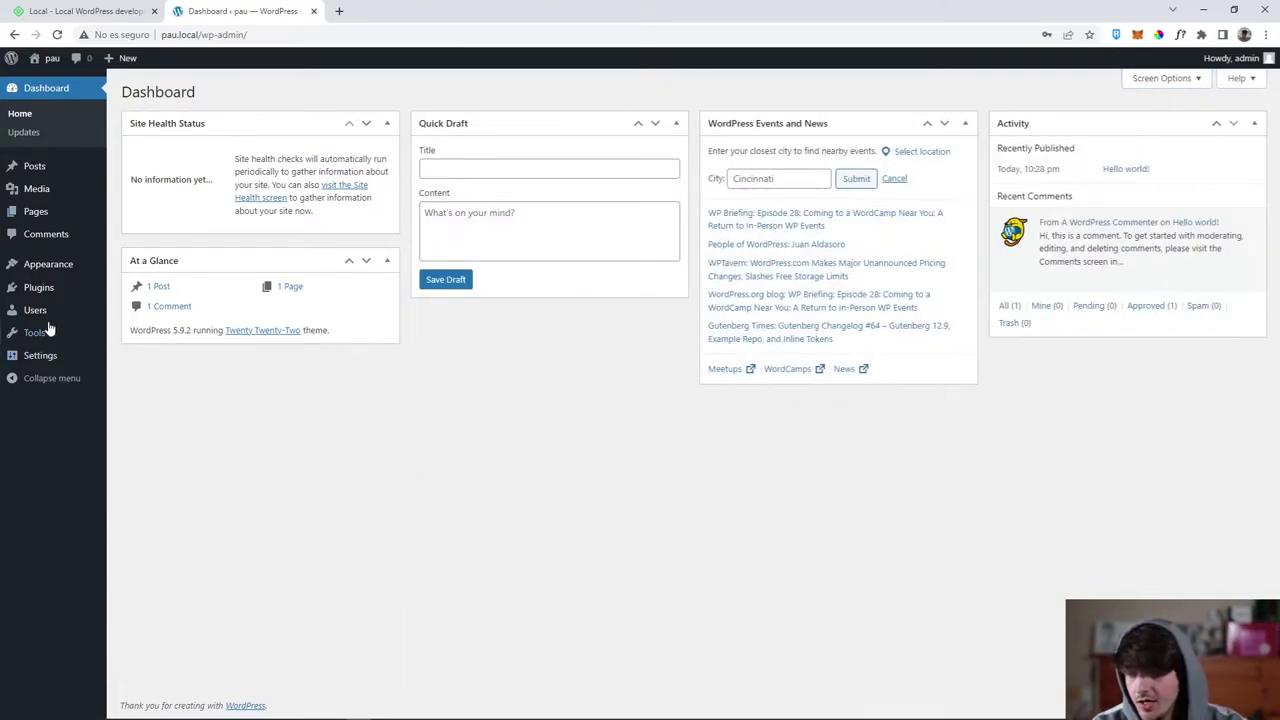
Search Plugins > Add New for 'elementor' and install Elementor Website Builder.
mouse_move(50, 287)
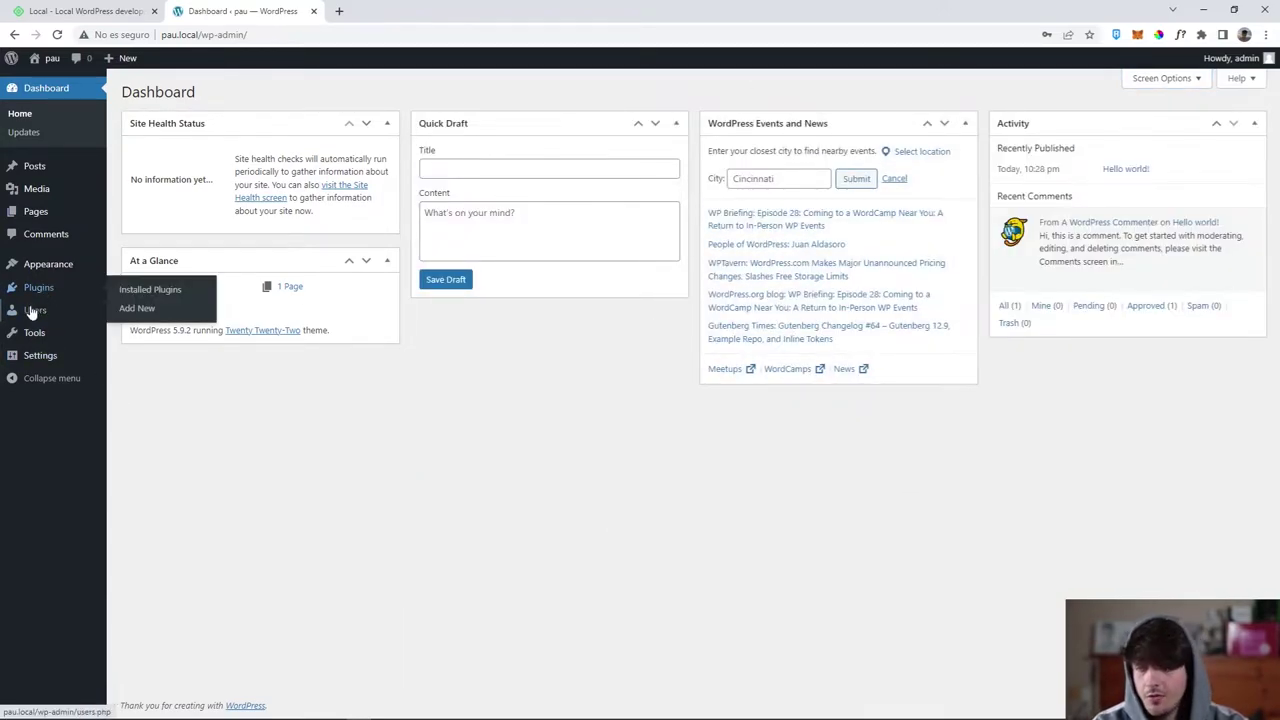
click(30, 312)
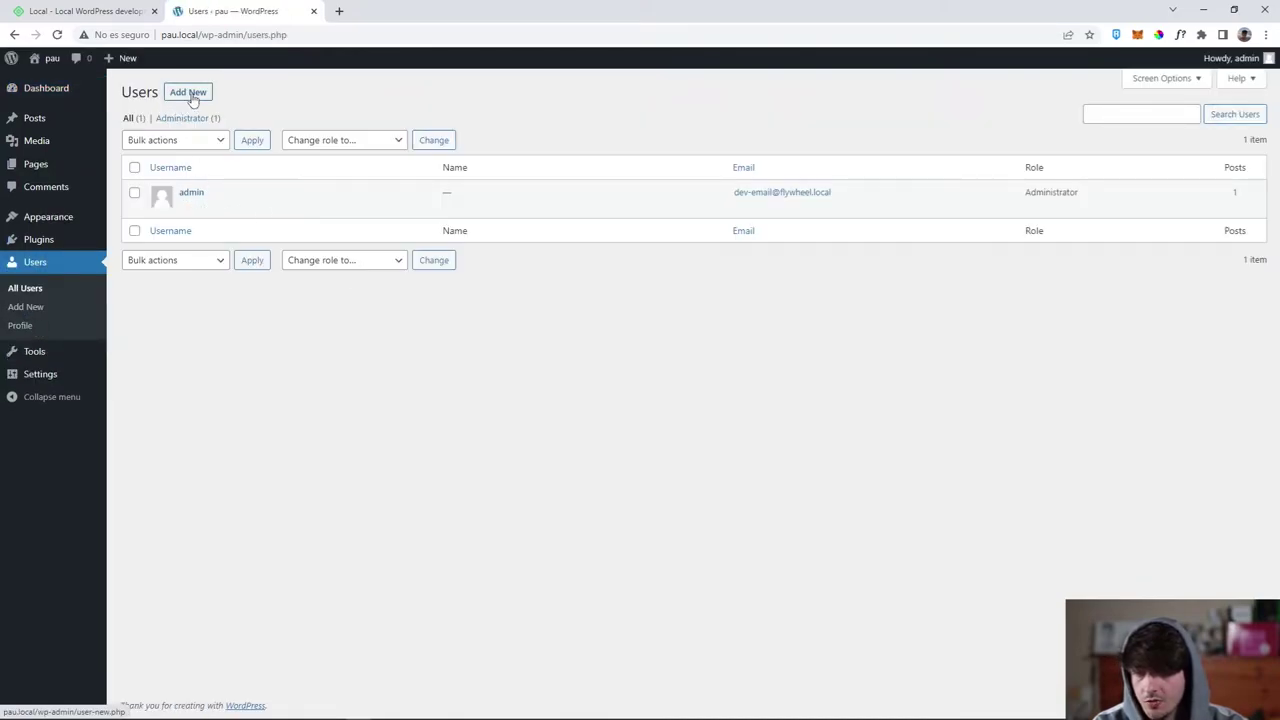
click(44, 245)
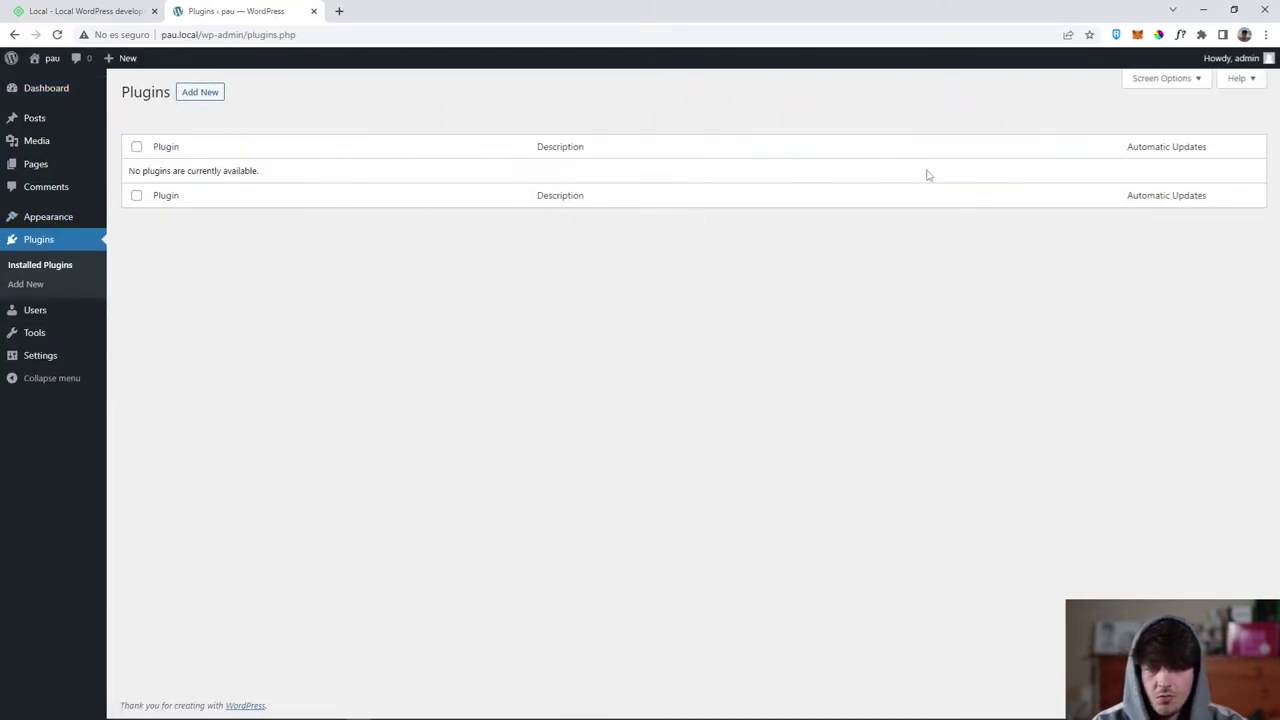
click(197, 94)
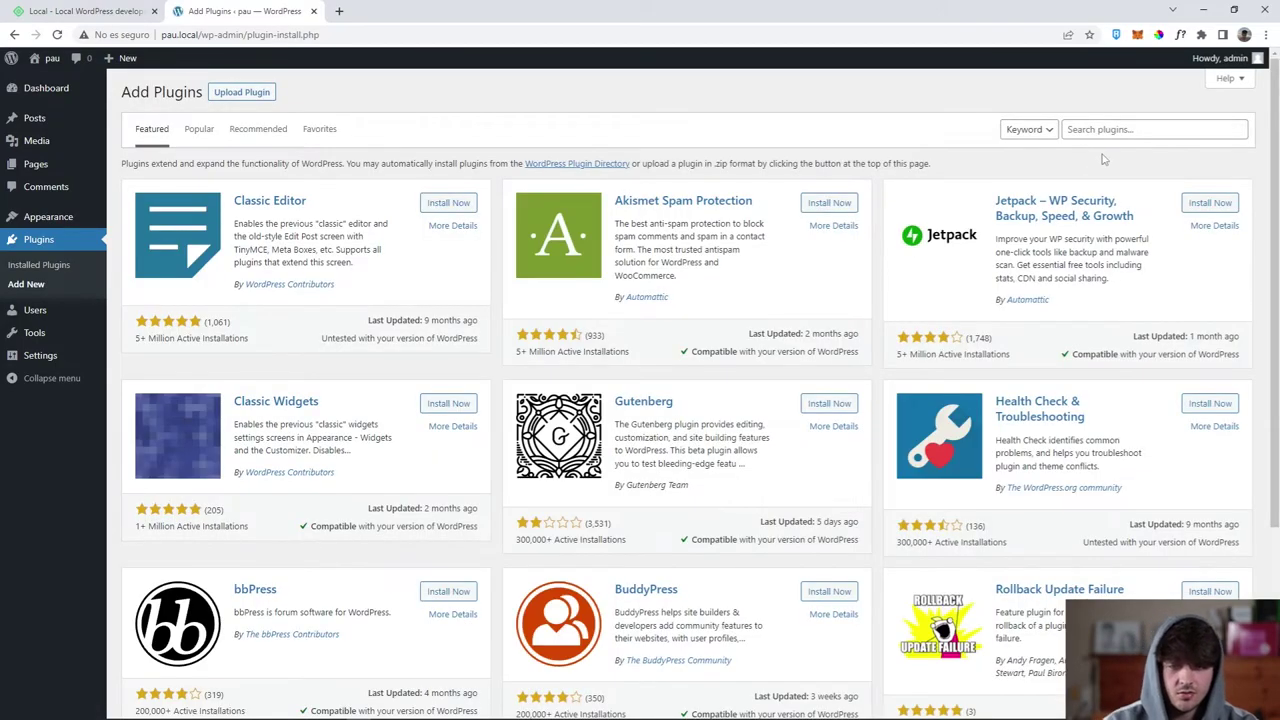
click(1135, 130)
text(elementor)
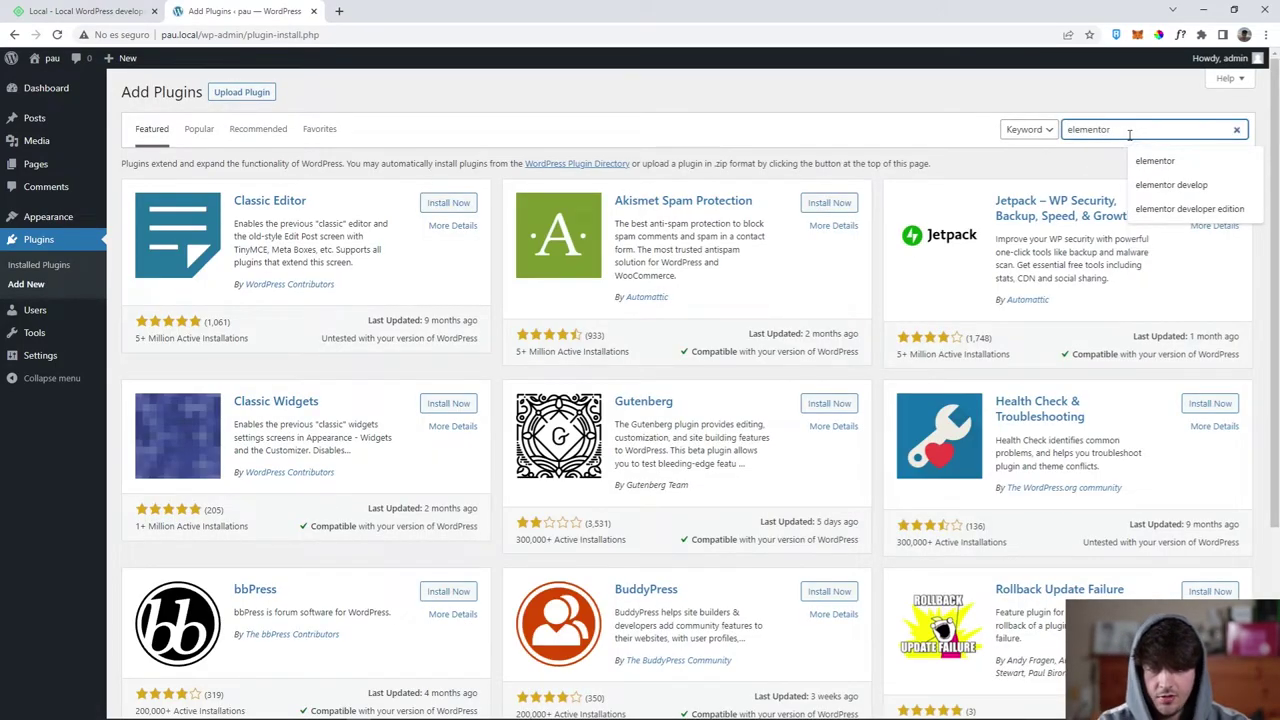
key(Return)
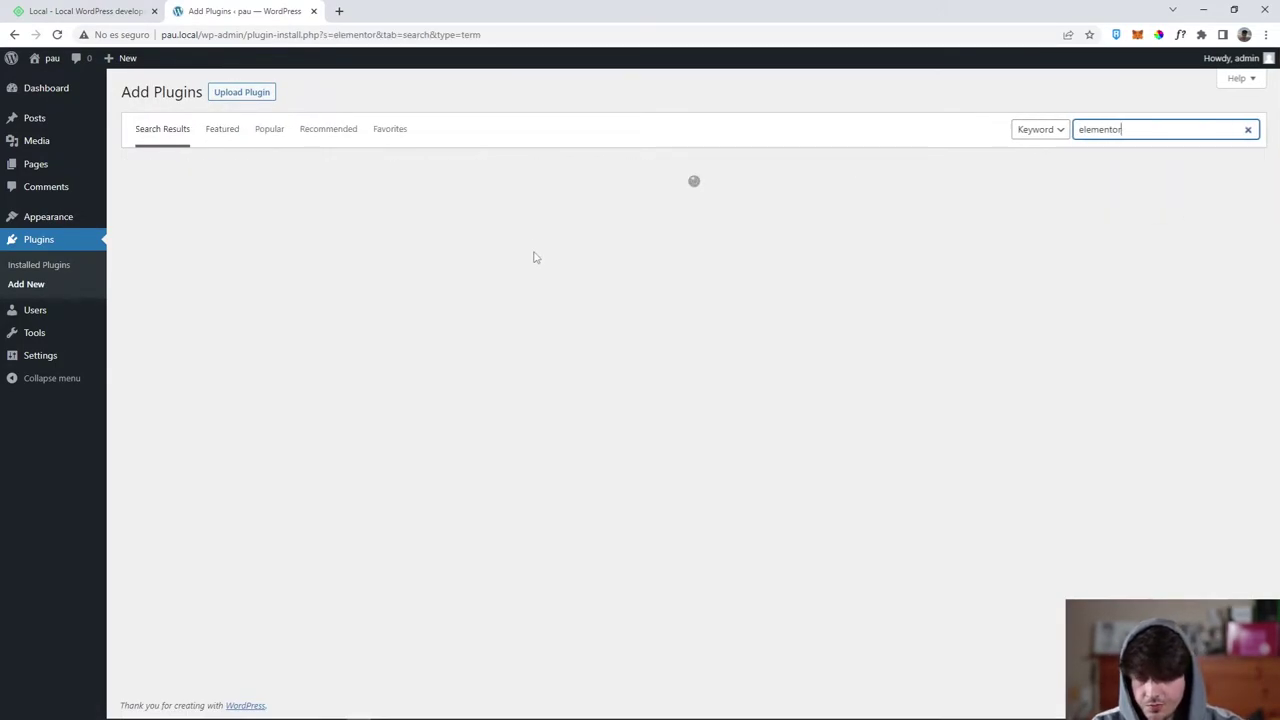
scroll(768, 404, down, 2)
scroll(768, 404, up, 2)
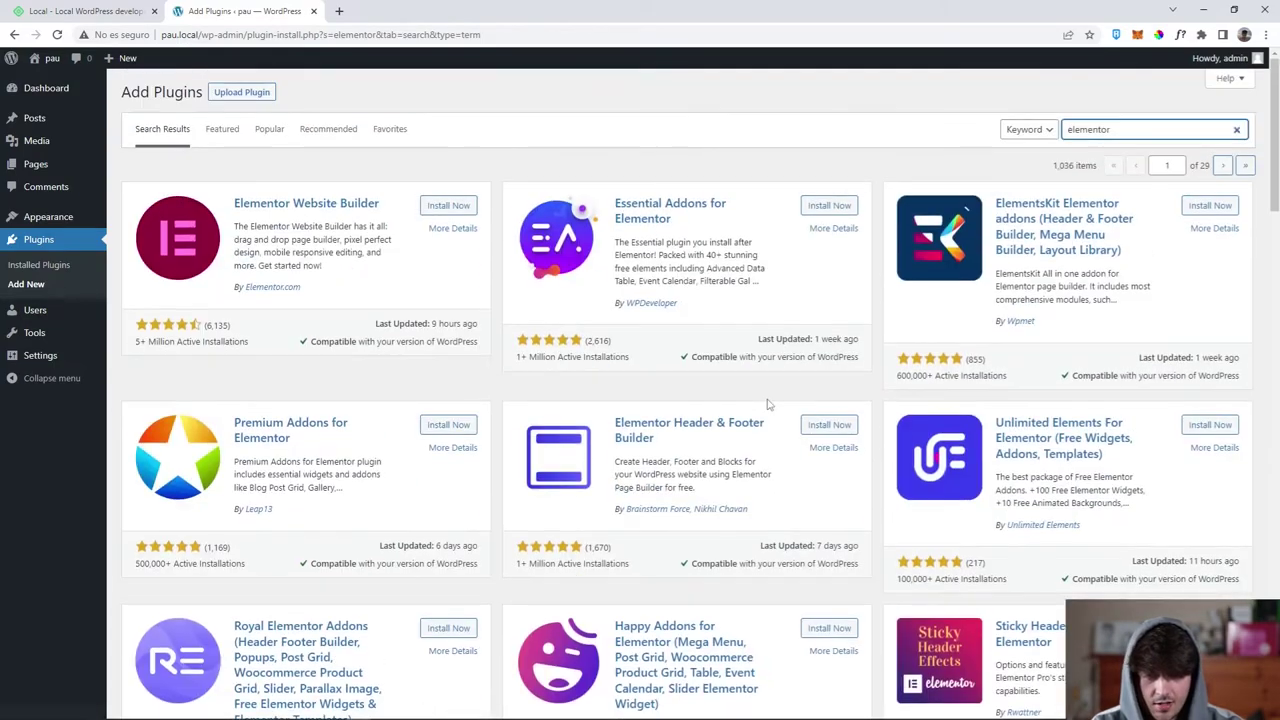
click(448, 206)
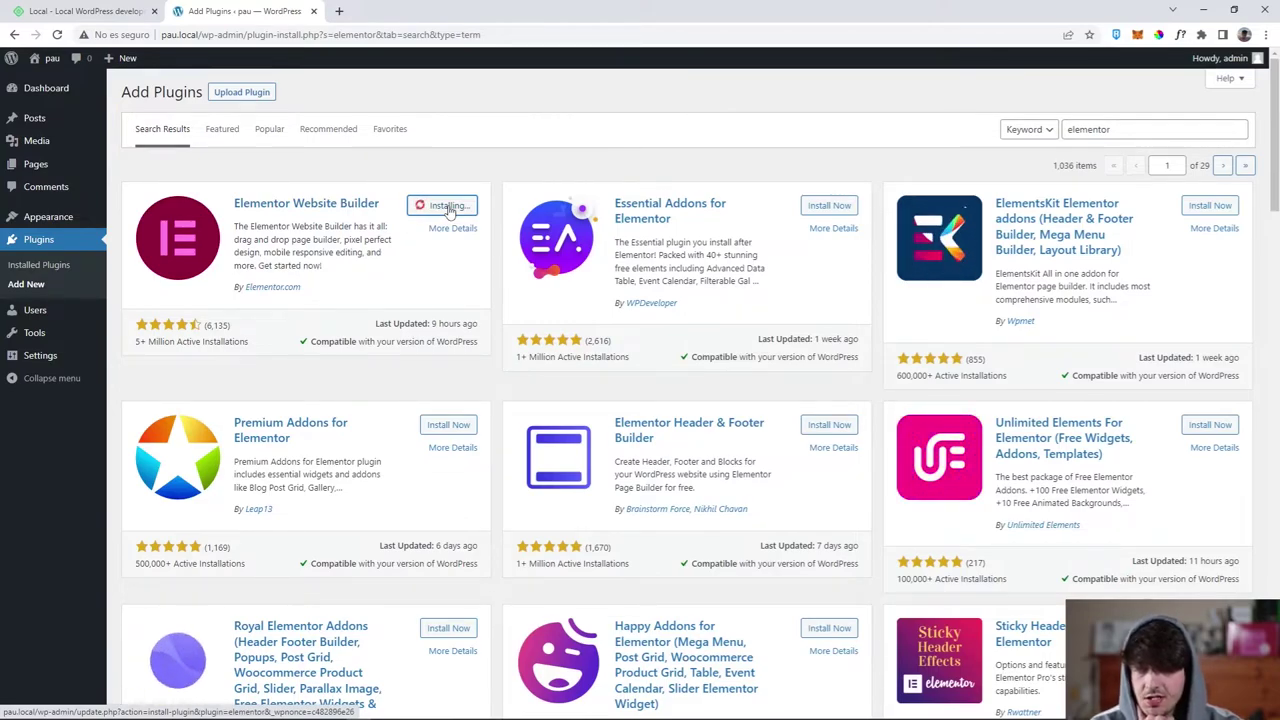
click(228, 96)
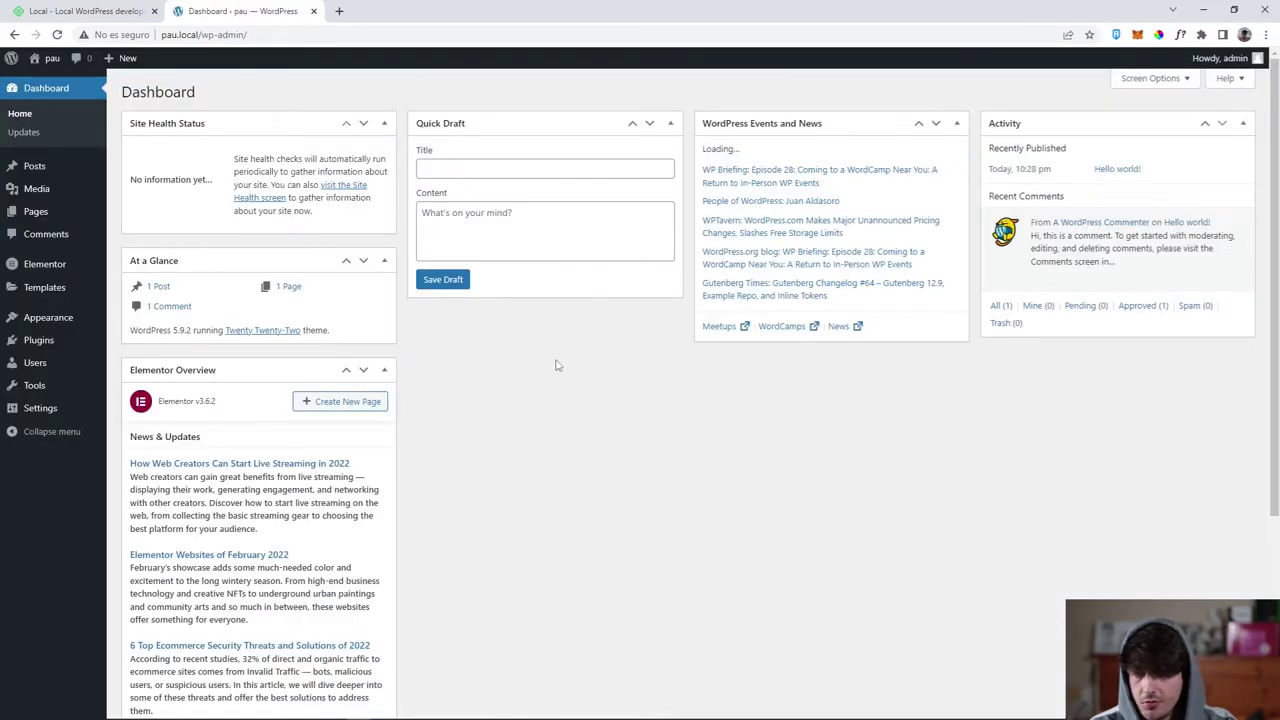
Open Elementor > Settings, whose General tab lists Posts and Pages as enabled.
click(40, 264)
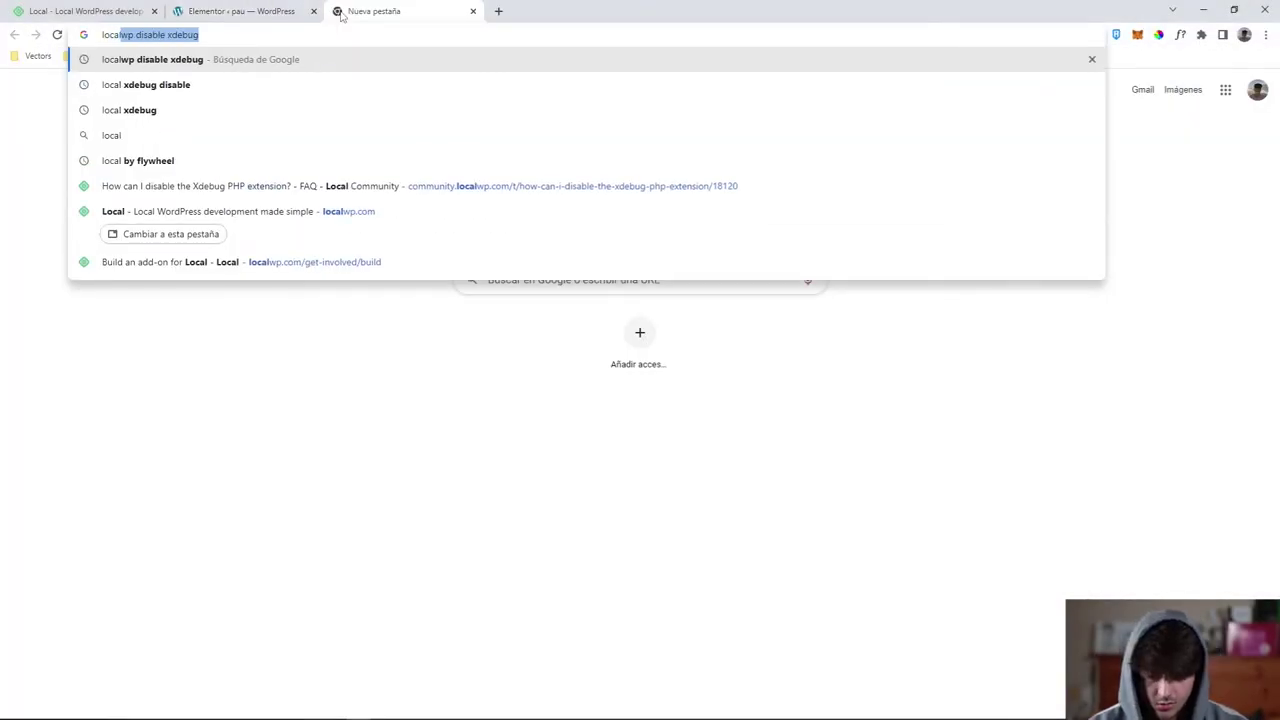
Search Google for 'localwp disable xdebug' and open the community.localwp.com FAQ result.
key(Return)
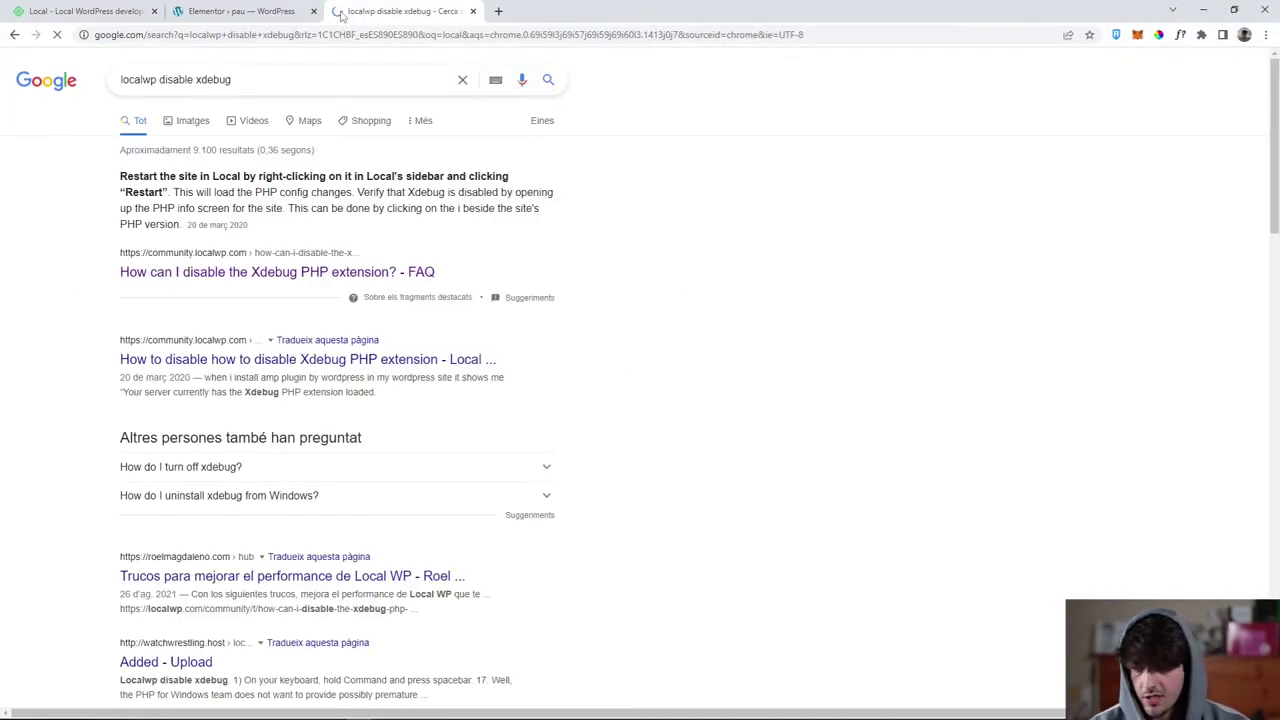
drag(231, 80, 160, 84)
click(240, 272)
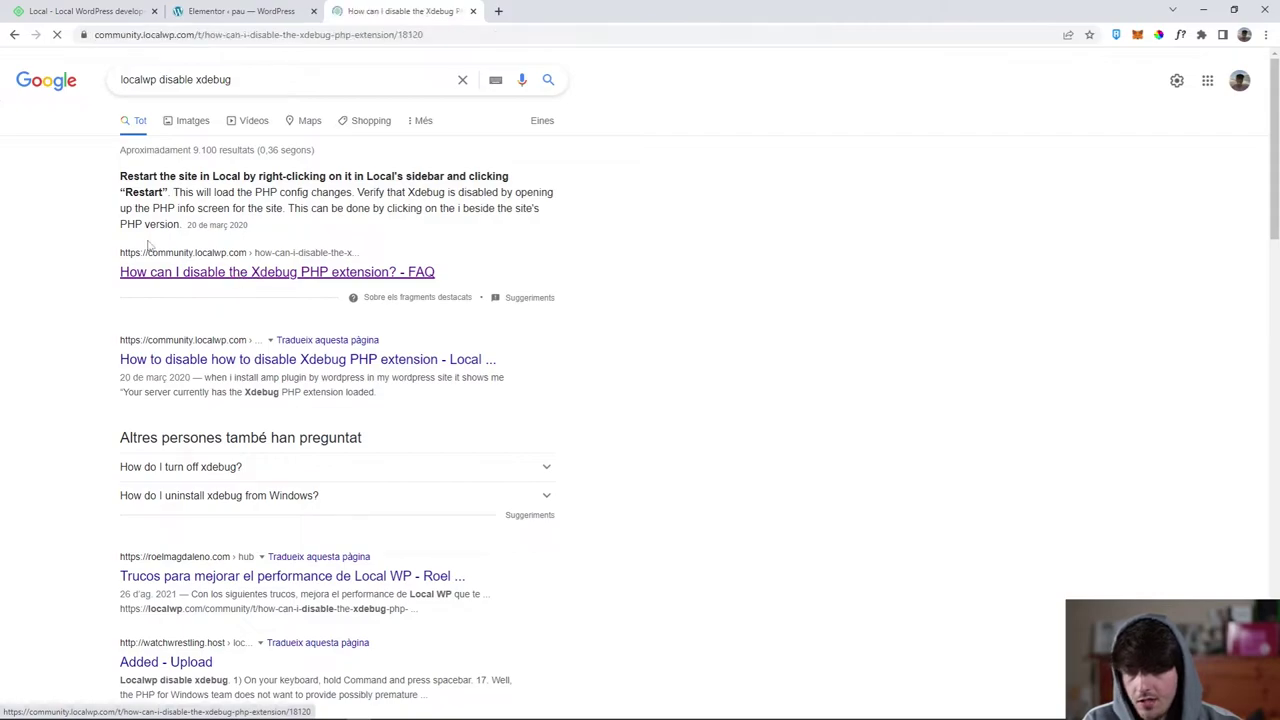
click(444, 33)
click(168, 227)
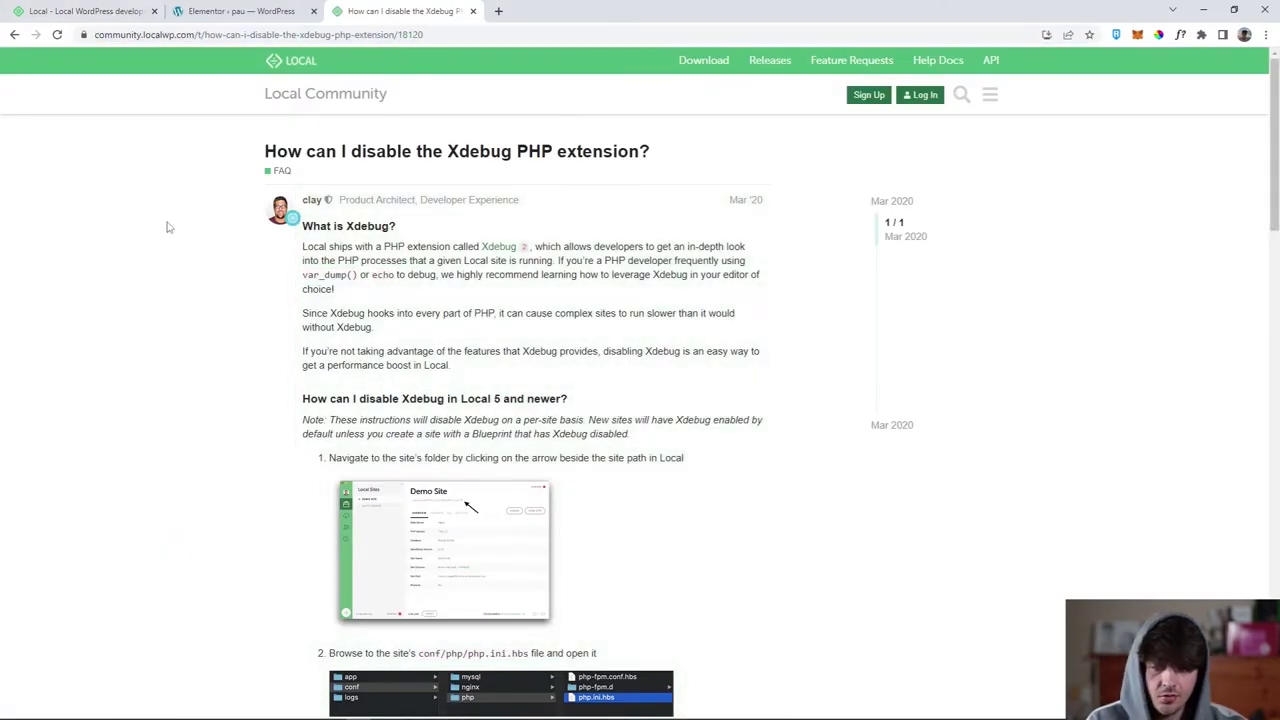
Read the article's steps for editing conf/php/php.ini.hbs, then switch to Local.
scroll(229, 197, down, 1)
scroll(251, 191, up, 1)
scroll(386, 194, down, 4)
scroll(397, 204, down, 4)
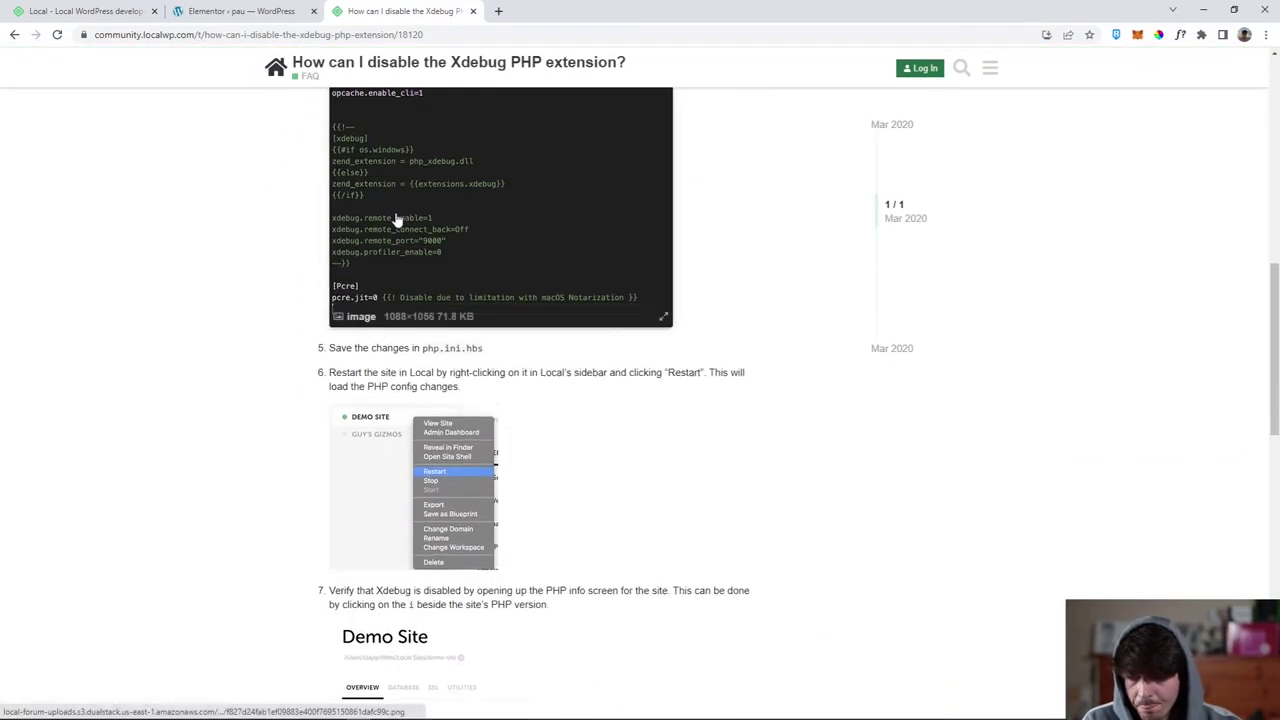
scroll(397, 220, up, 8)
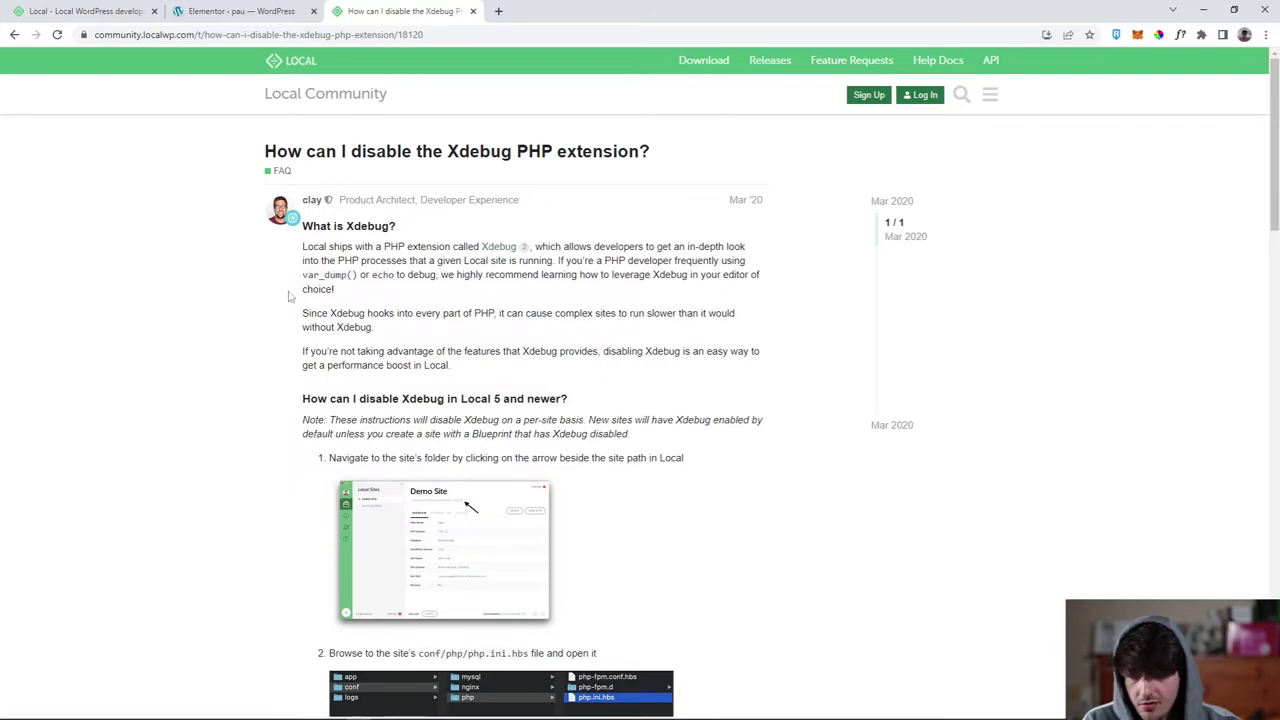
scroll(277, 271, down, 4)
scroll(237, 272, up, 3)
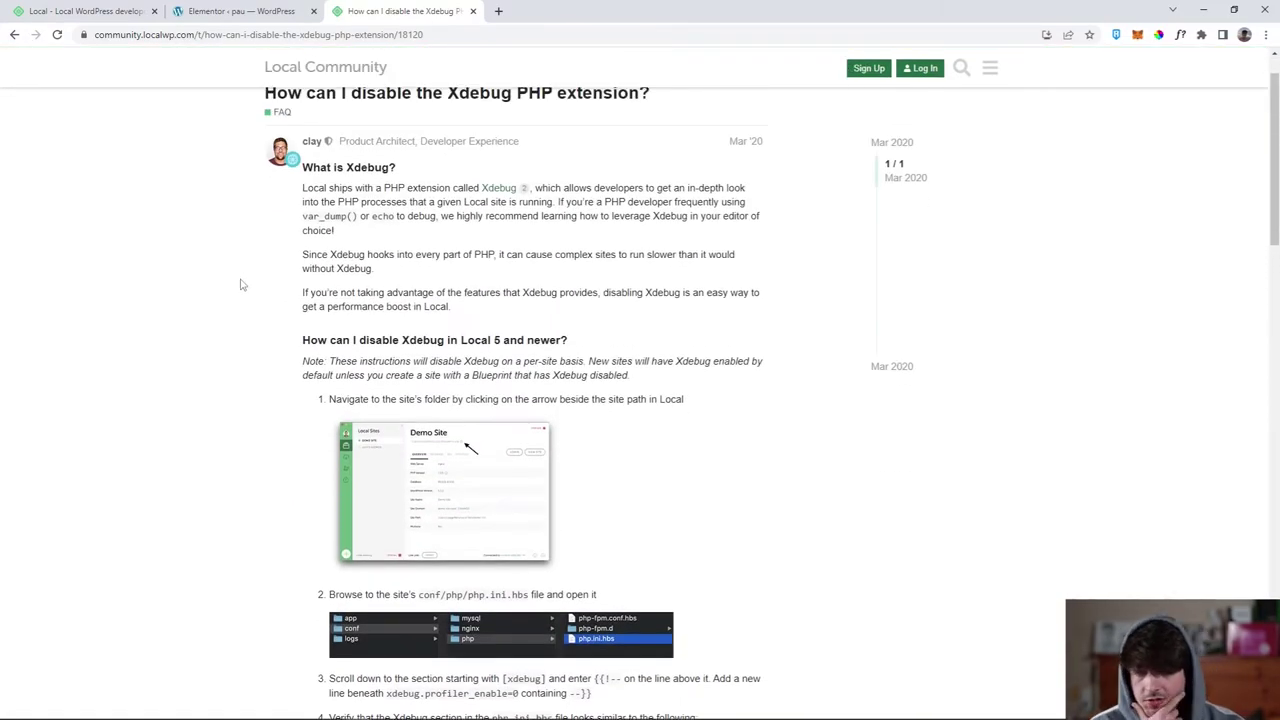
scroll(240, 285, down, 1)
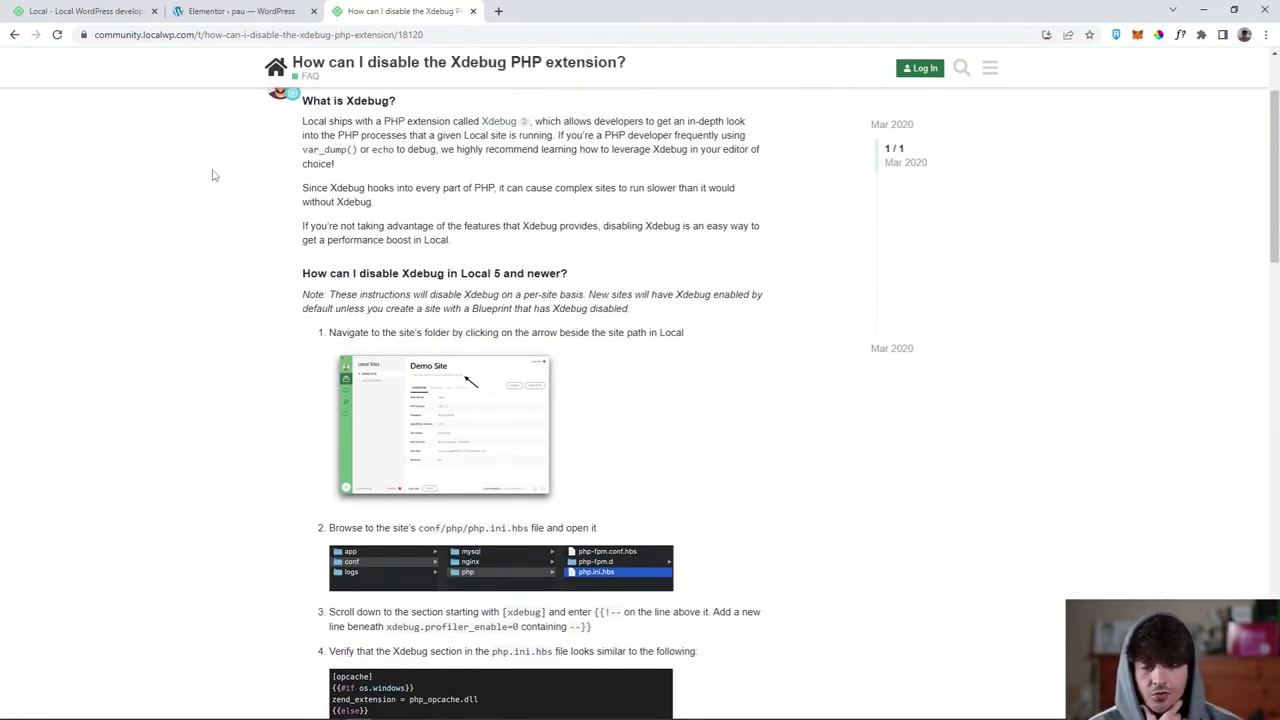
click(235, 11)
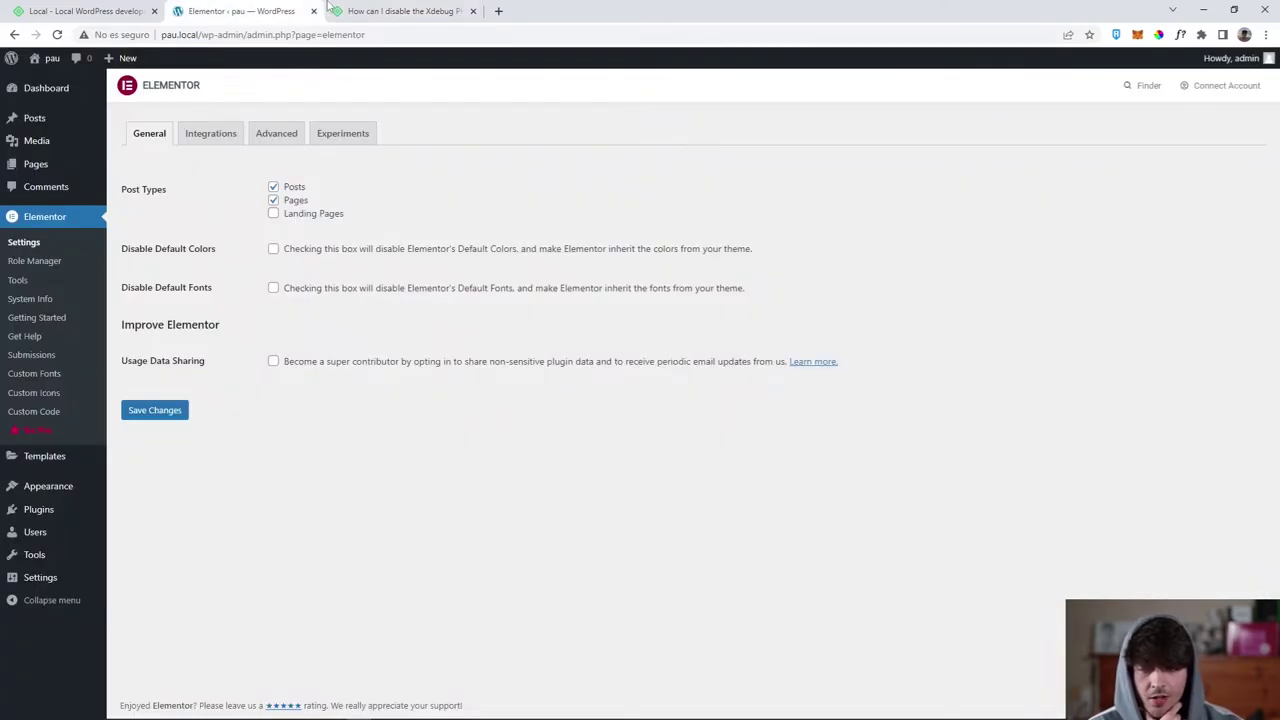
click(362, 10)
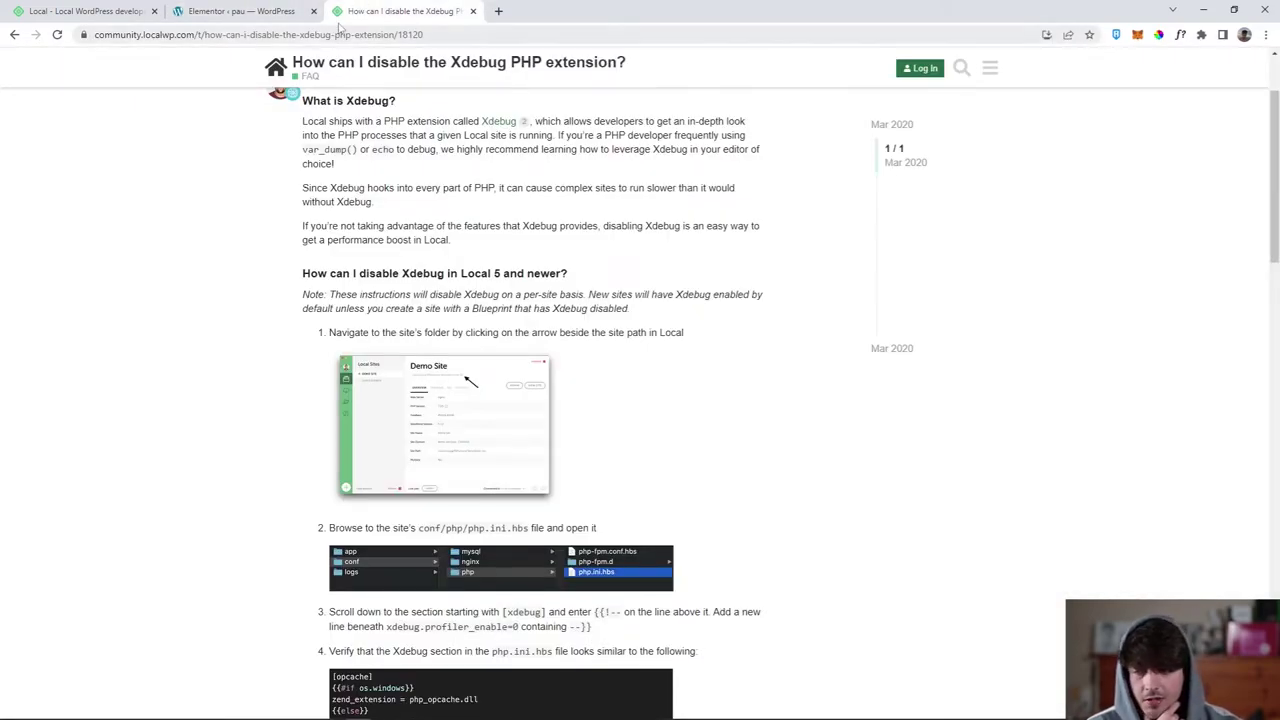
scroll(330, 400, down, 1)
drag(422, 461, 538, 458)
click(498, 478)
double_click(495, 461)
click(495, 460)
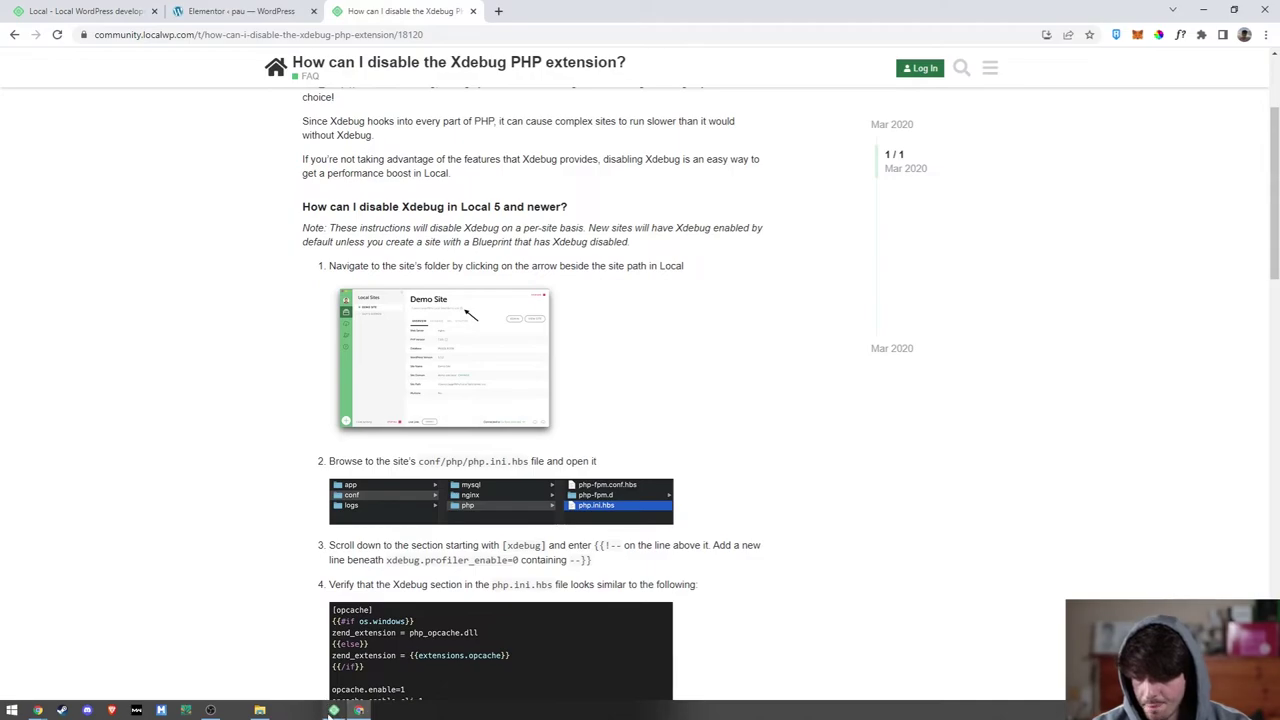
click(334, 712)
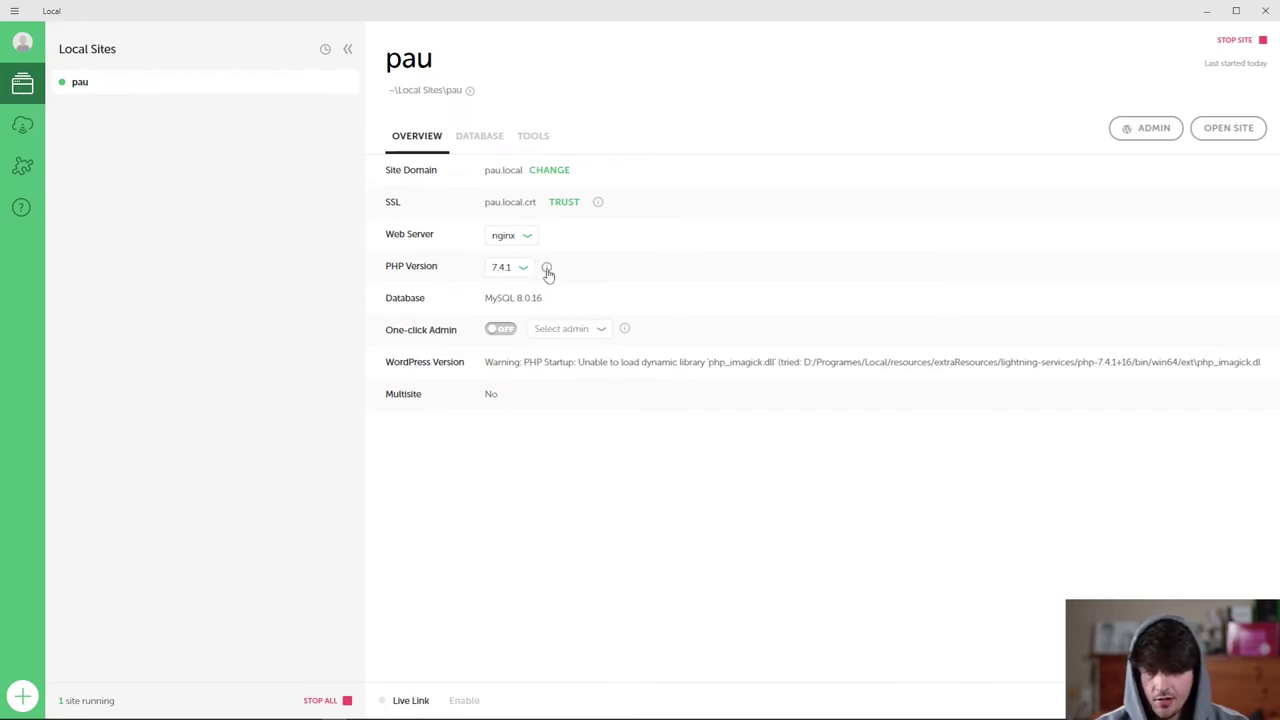
Search the phpinfo page for 'xdebug', confirming Xdebug v2.9.0 on PHP 7.4.1.
click(547, 268)
key(ctrl+f)
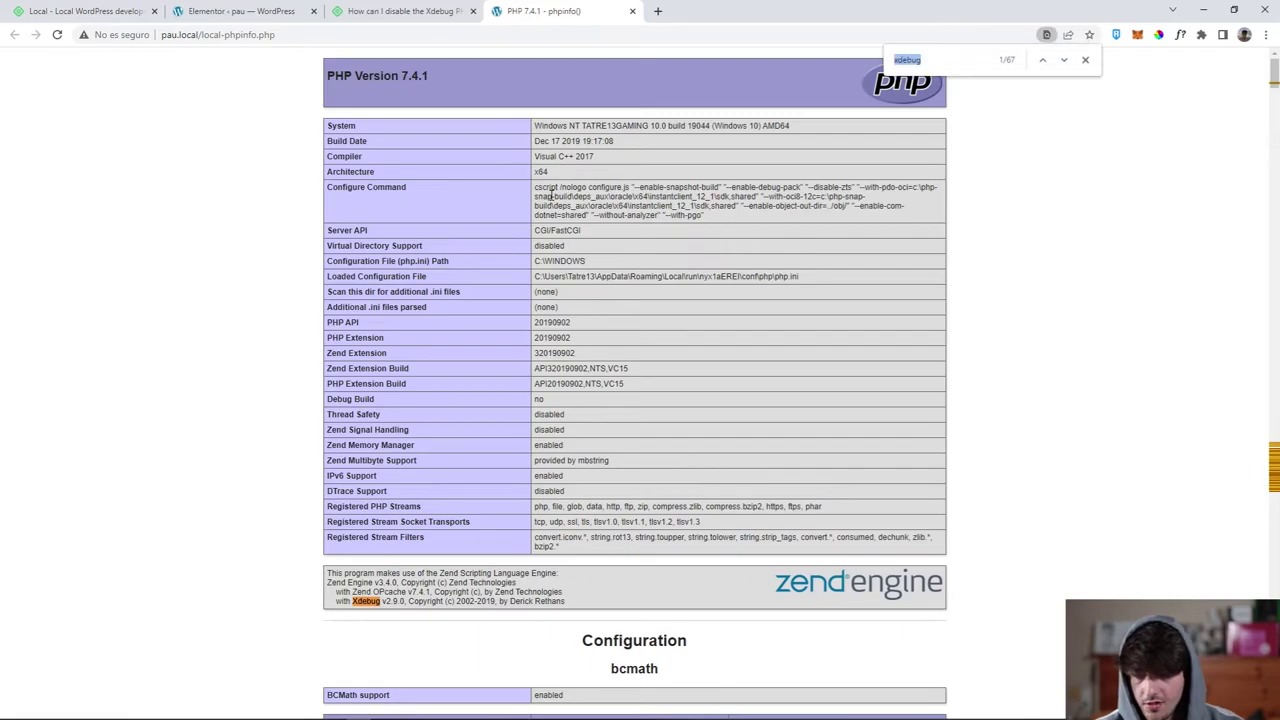
text(xdebug)
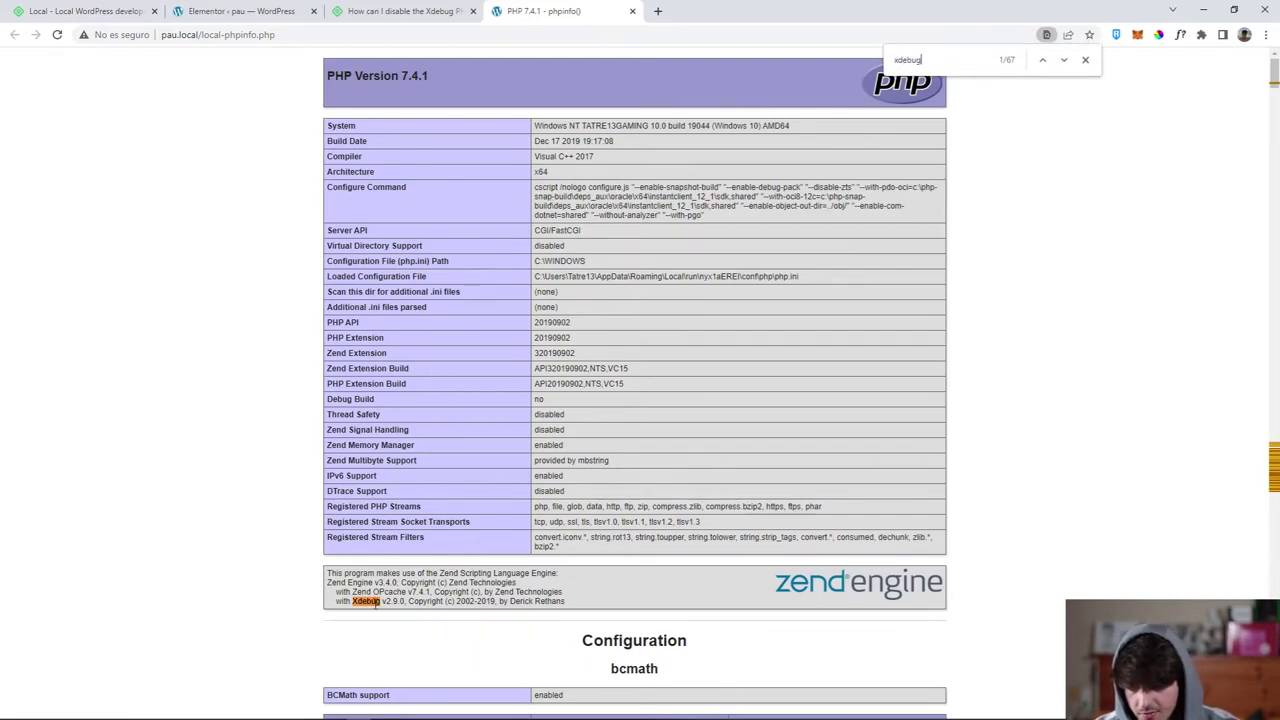
double_click(925, 59)
click(928, 59)
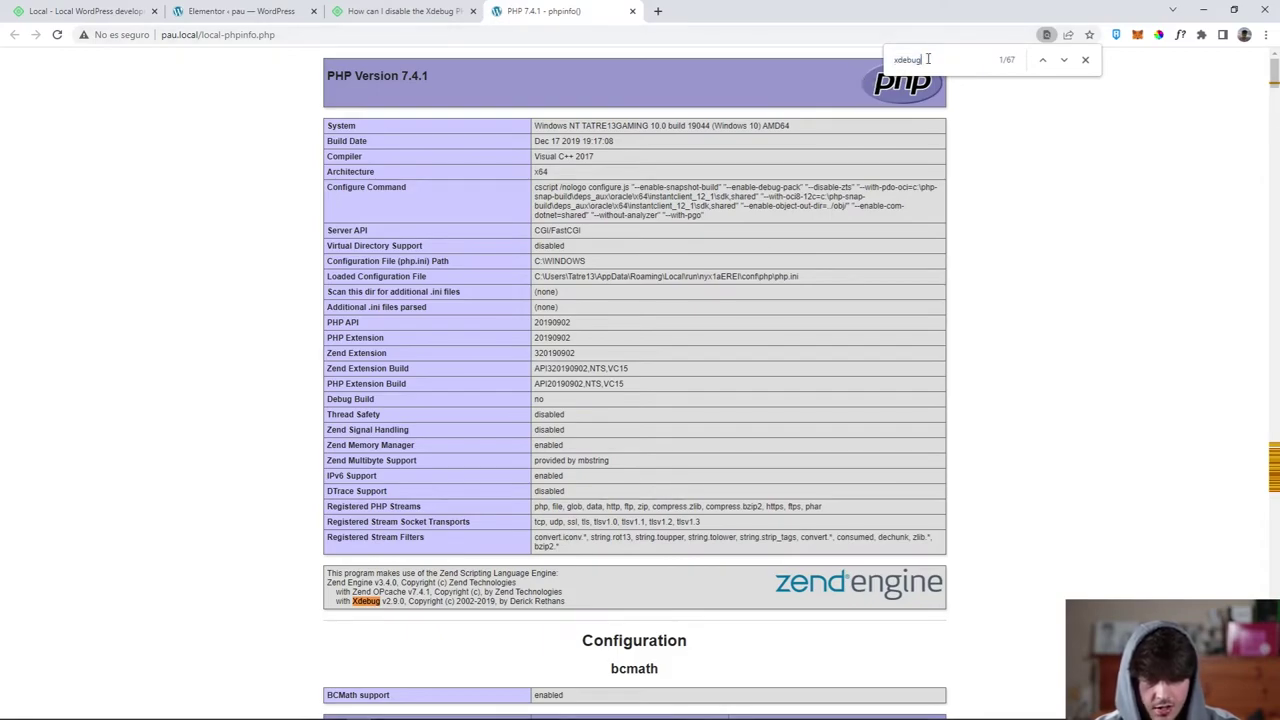
click(1087, 60)
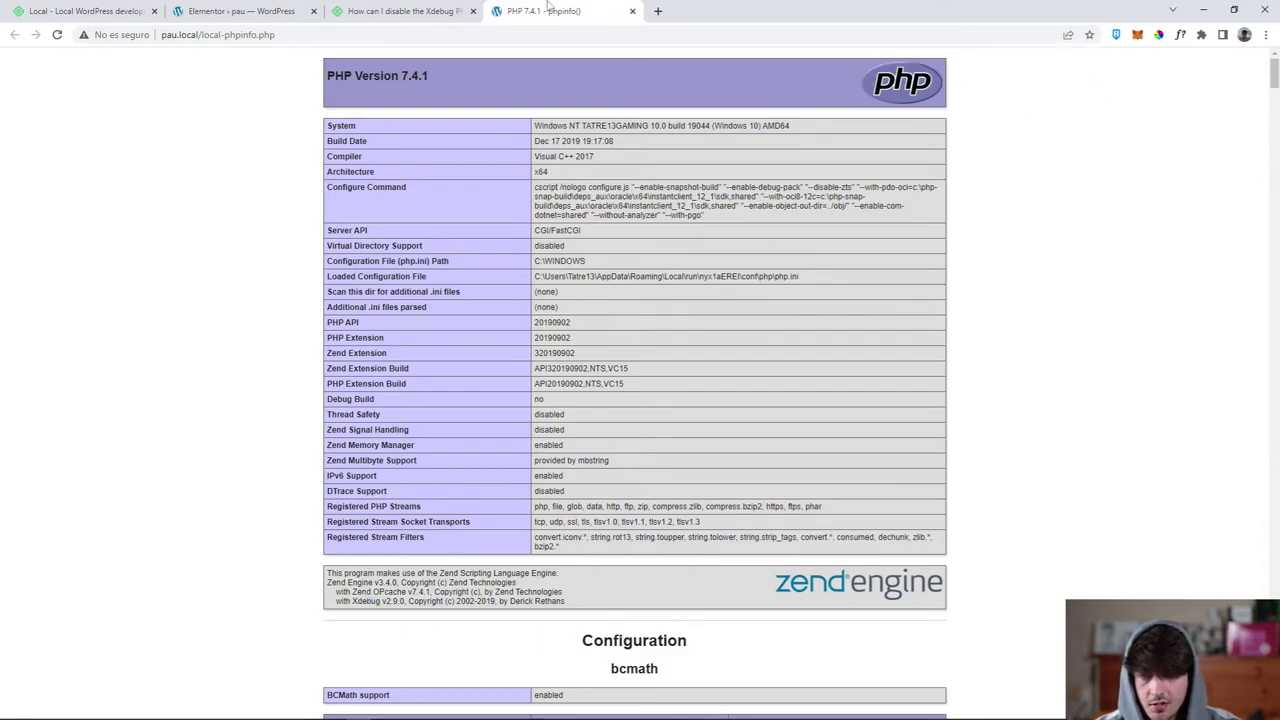
key(ctrl+shift+Tab)
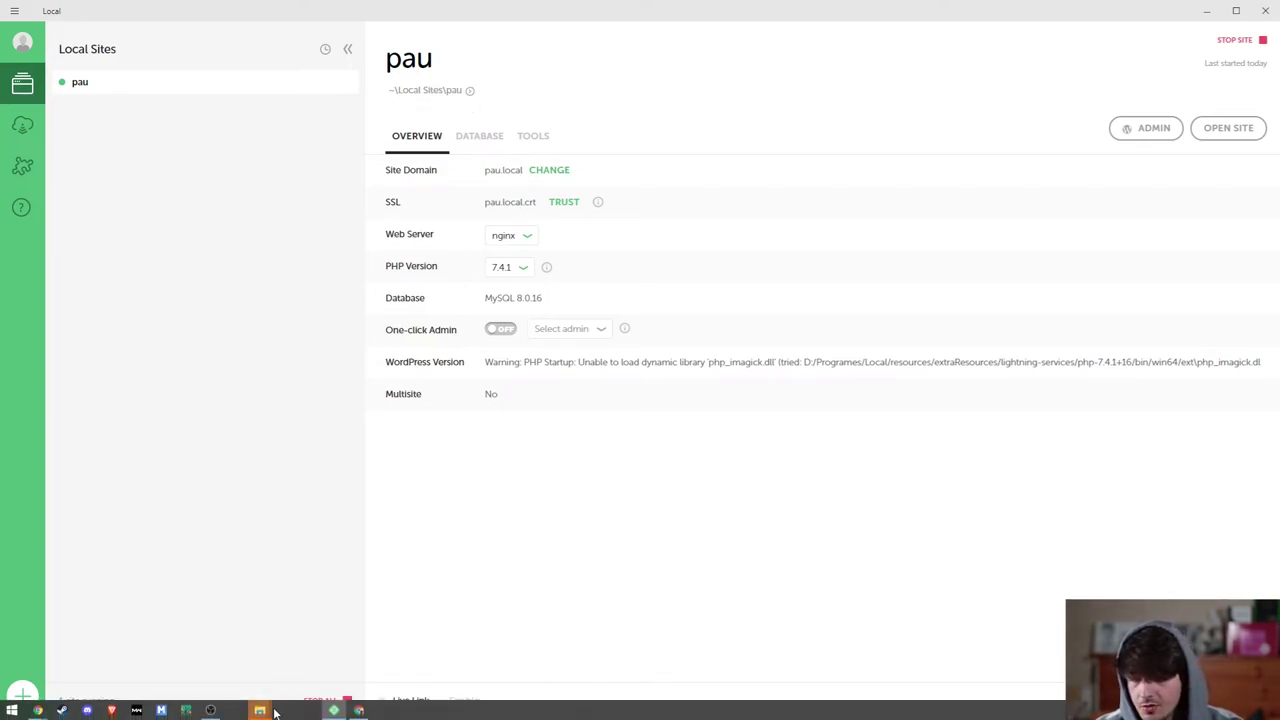
Open the pau site's conf/php/php.ini.hbs file in Notepad.
click(266, 711)
double_click(318, 199)
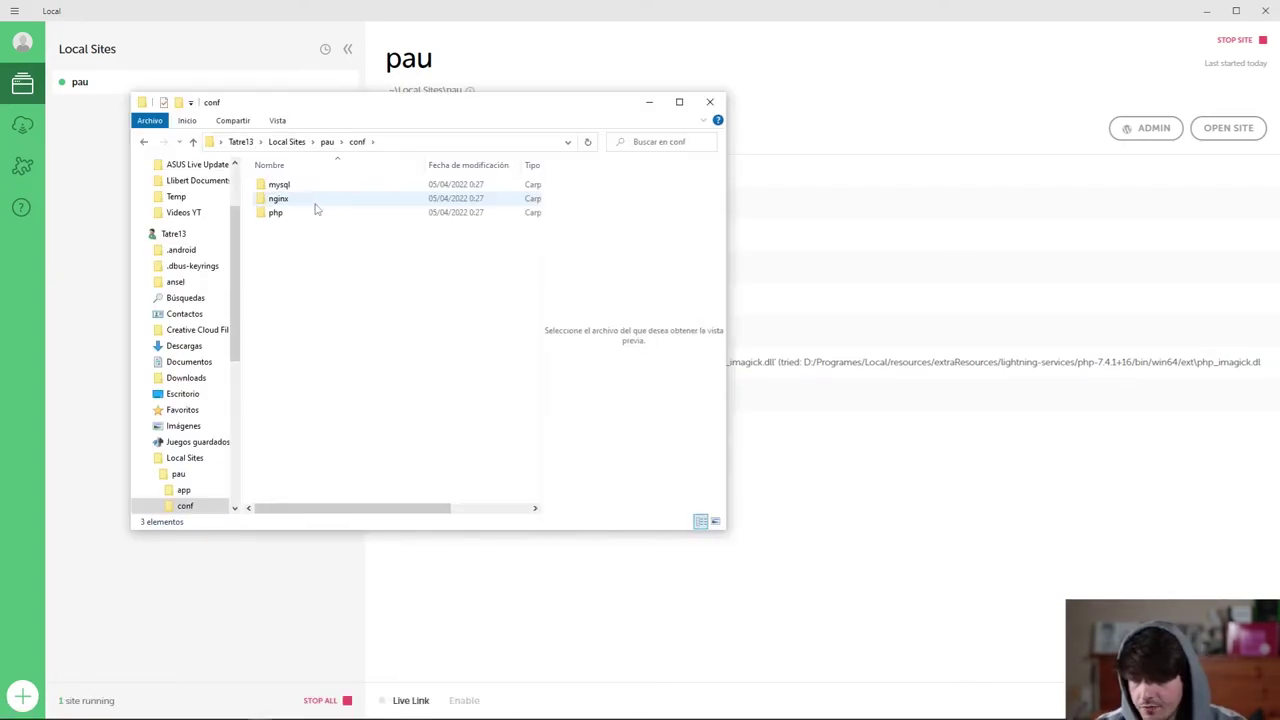
click(279, 214)
double_click(276, 213)
click(316, 202)
double_click(318, 199)
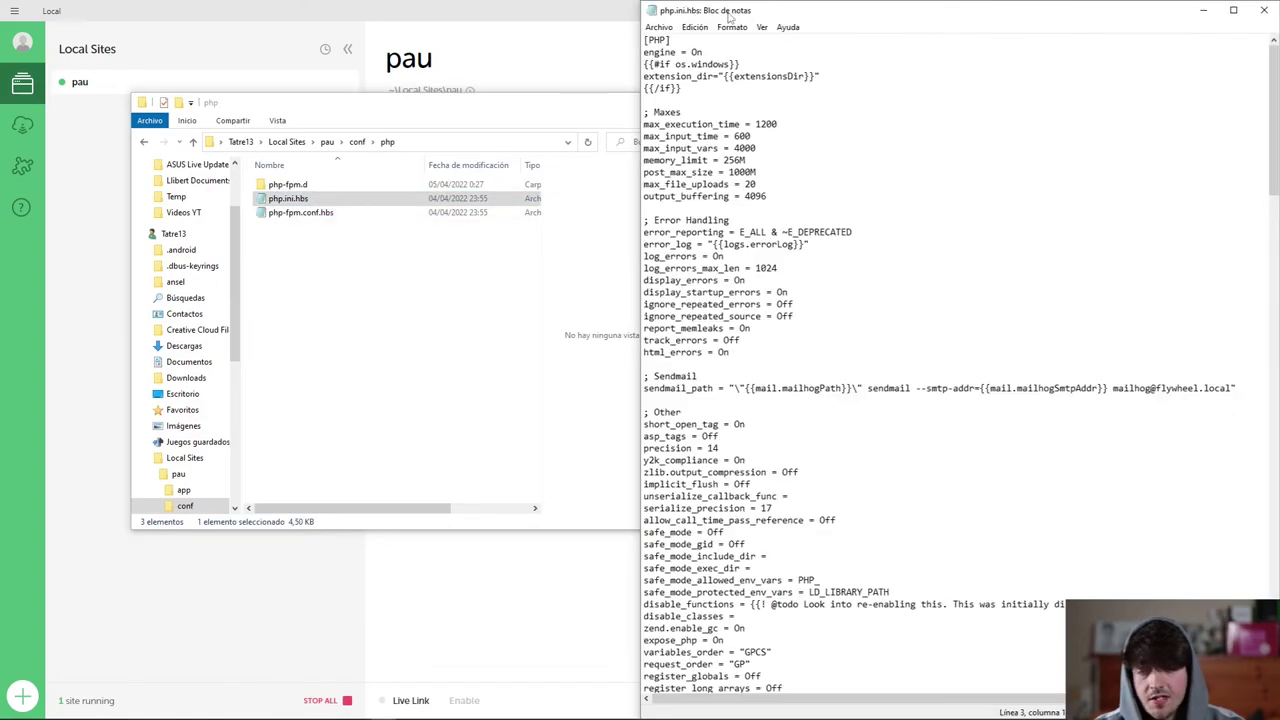
Place the Xdebug help article beside the file and select the [xdebug] section.
click(359, 708)
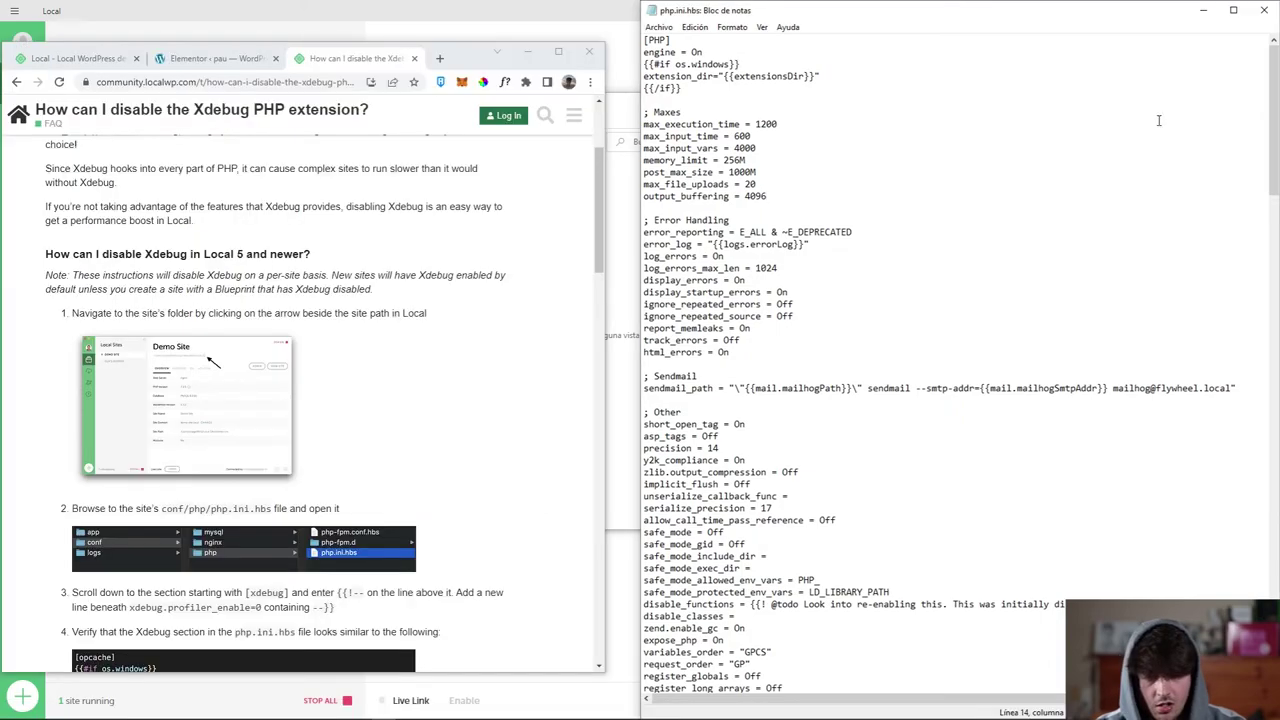
drag(1267, 73, 1272, 559)
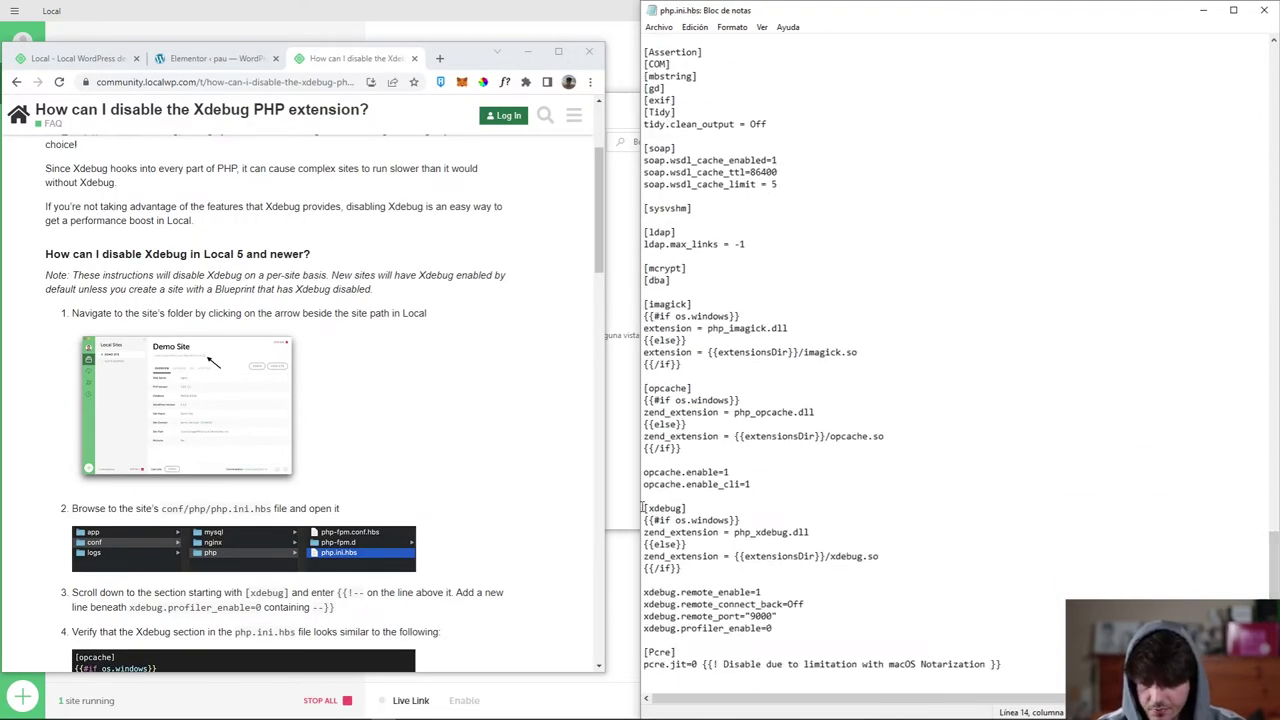
drag(643, 508, 787, 628)
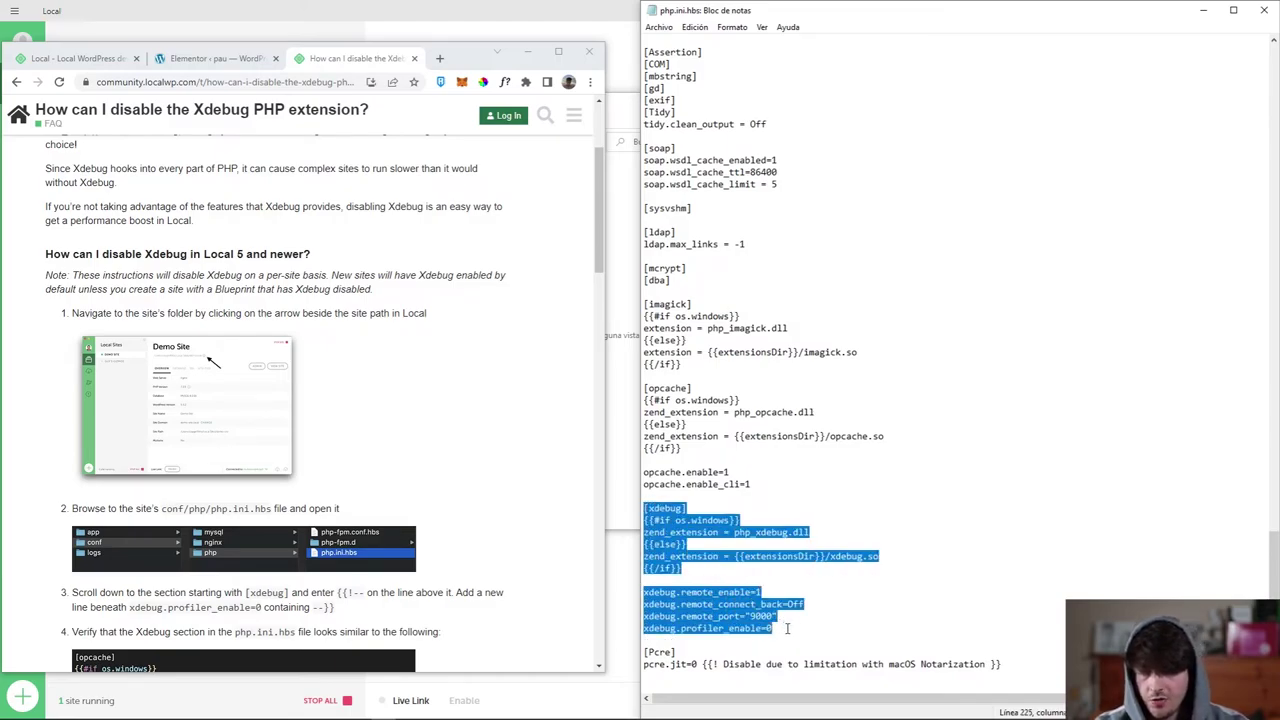
click(441, 483)
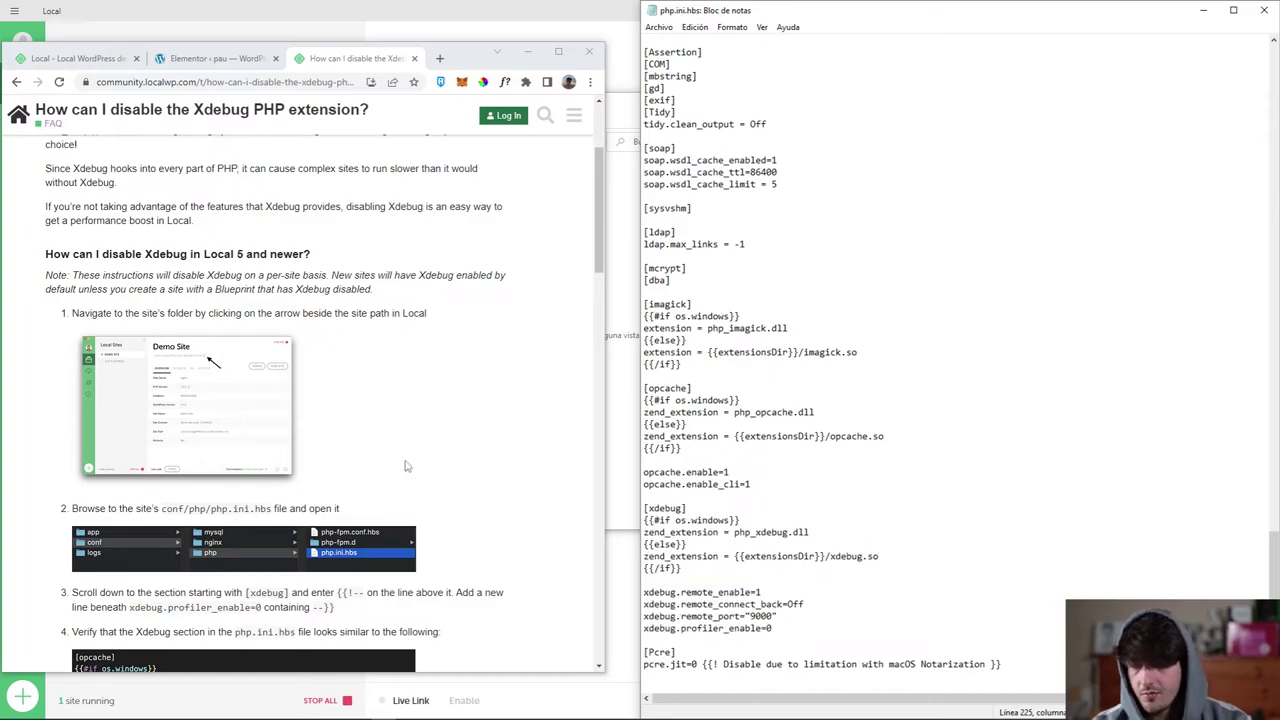
scroll(367, 233, up, 2)
scroll(351, 255, down, 5)
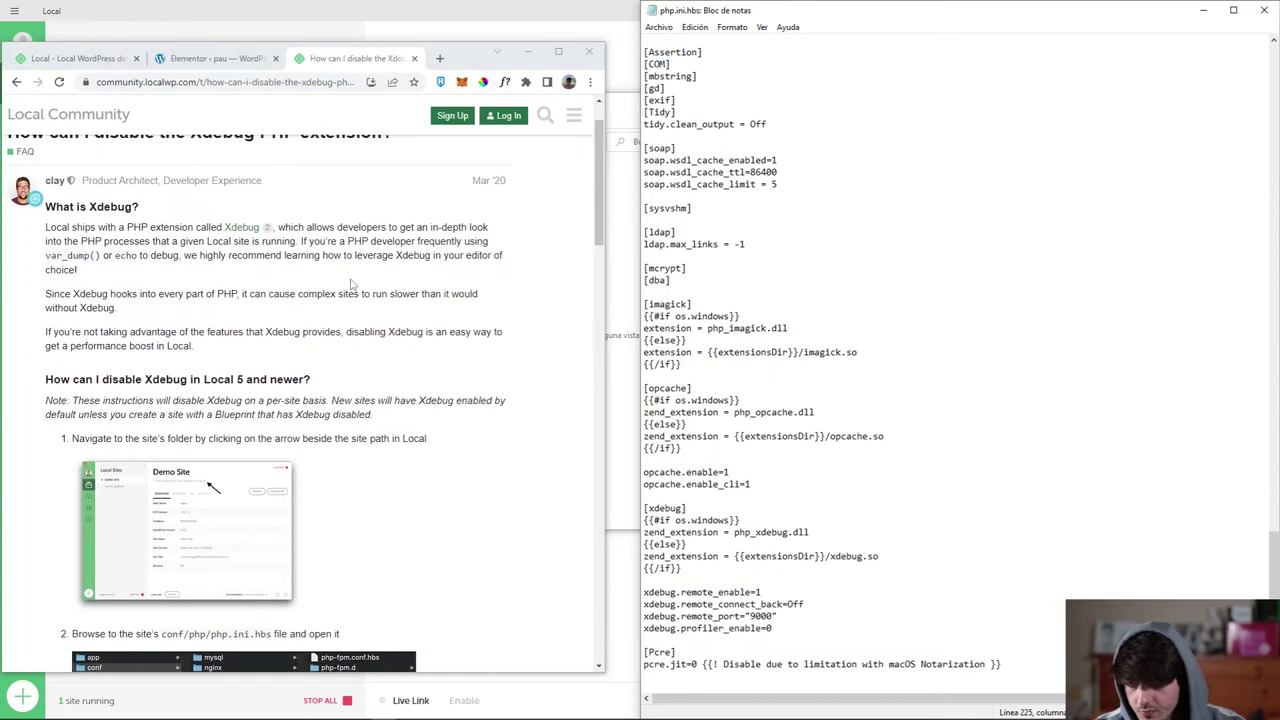
drag(337, 317, 361, 316)
click(398, 330)
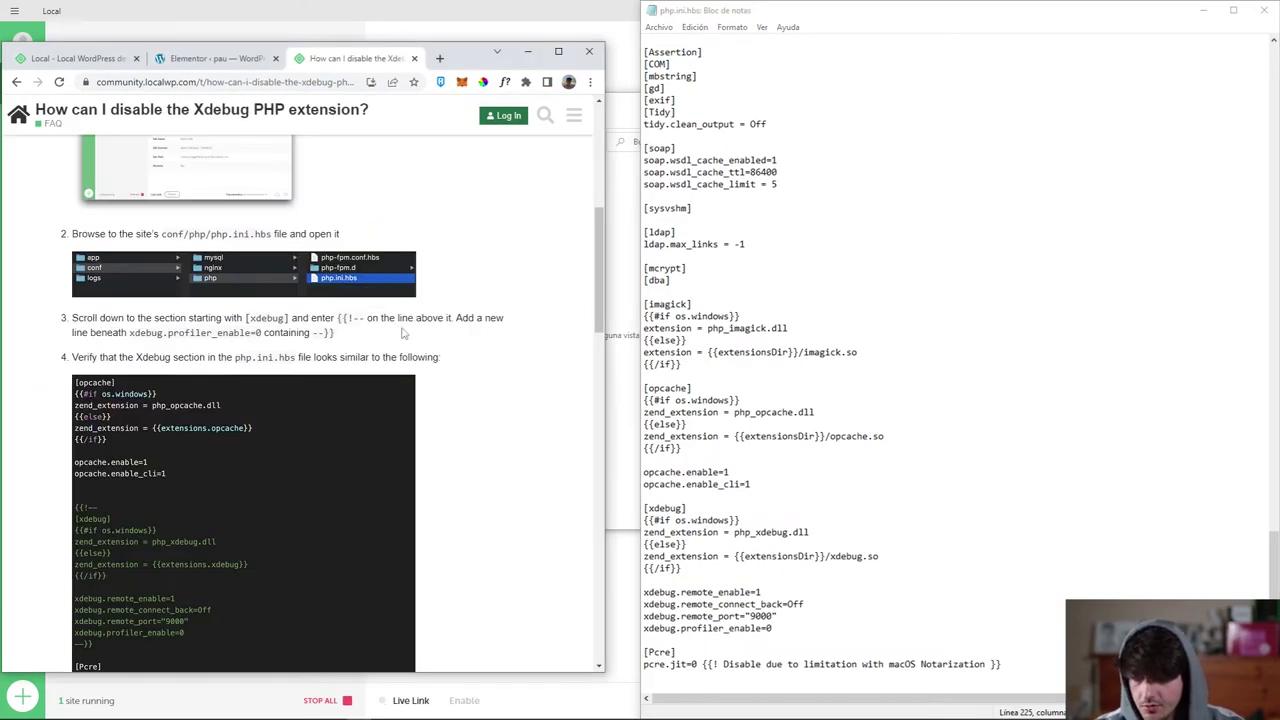
Add {{!-- above [xdebug] and paste --}} after xdebug.profiler_enable=0.
click(661, 508)
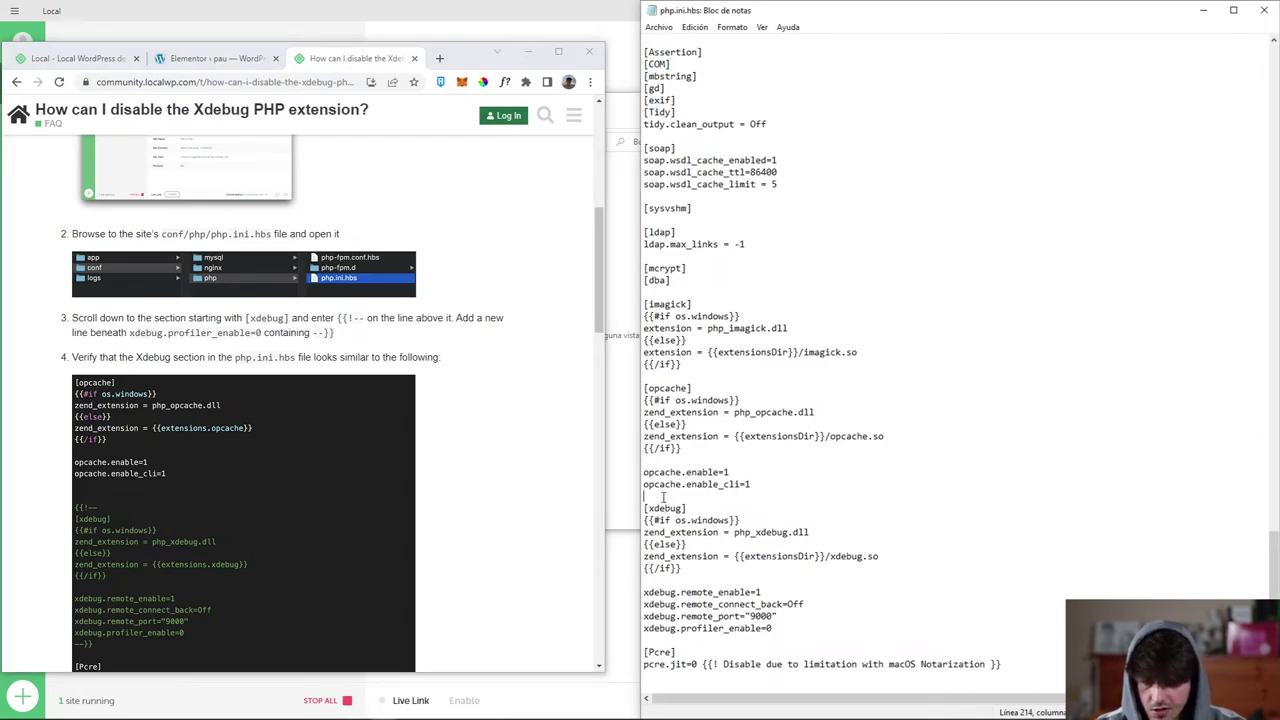
key(Return)
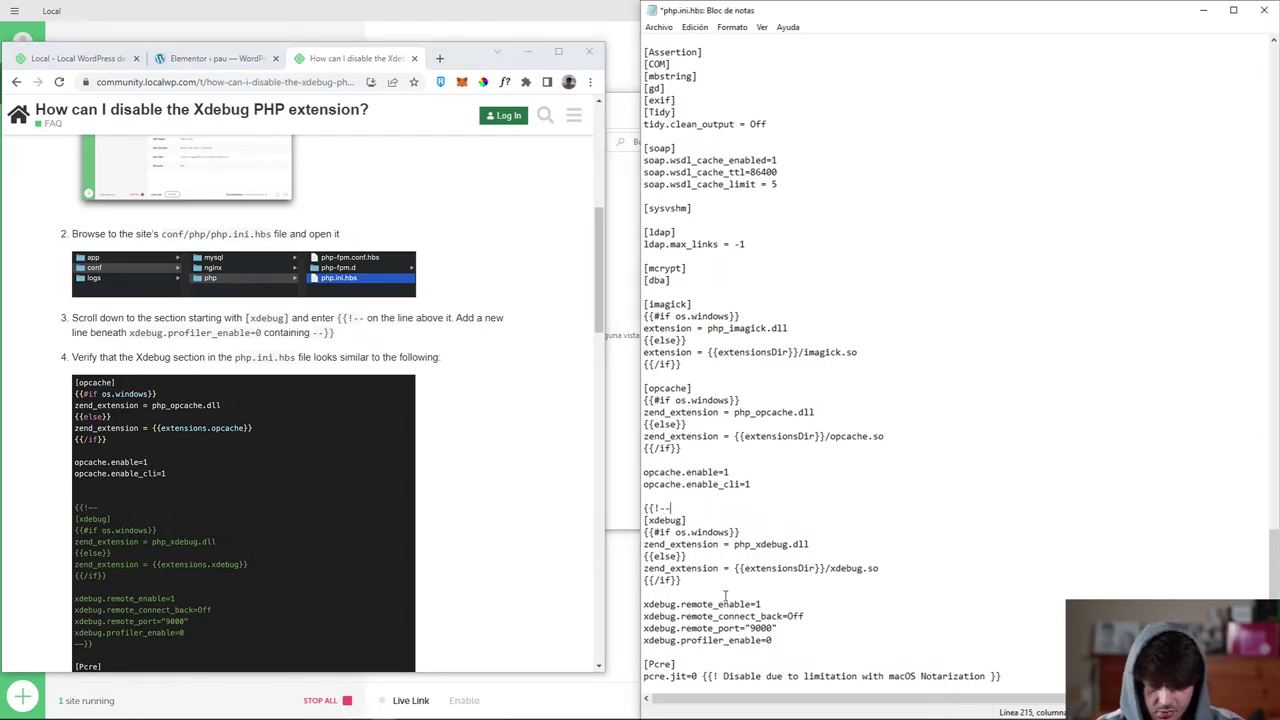
key(Return)
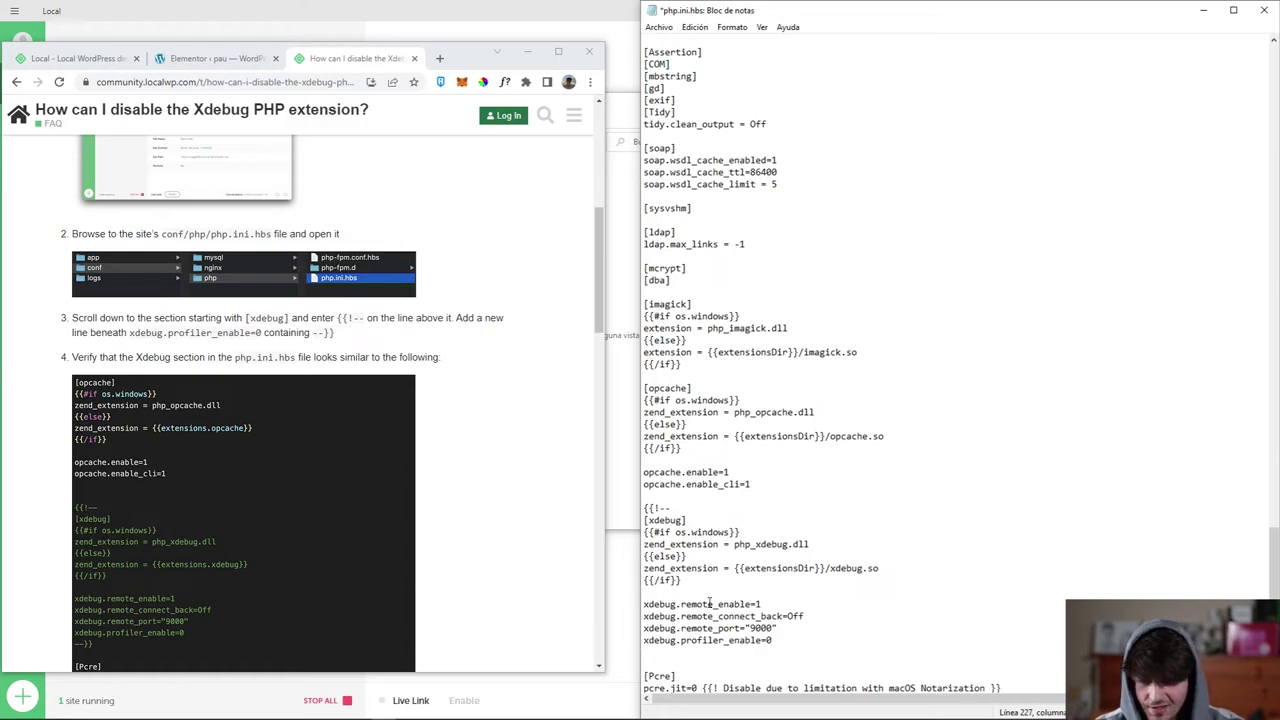
click(333, 334)
drag(335, 334, 323, 333)
click(548, 523)
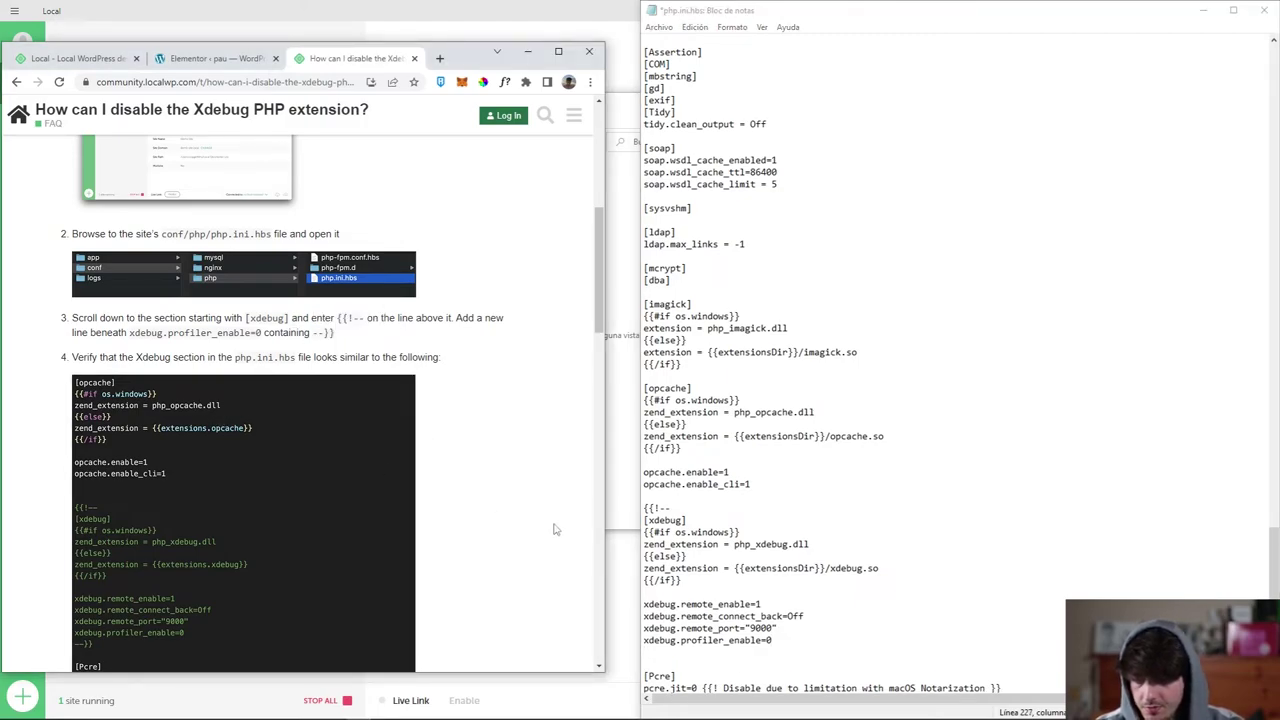
click(675, 654)
text(--}})
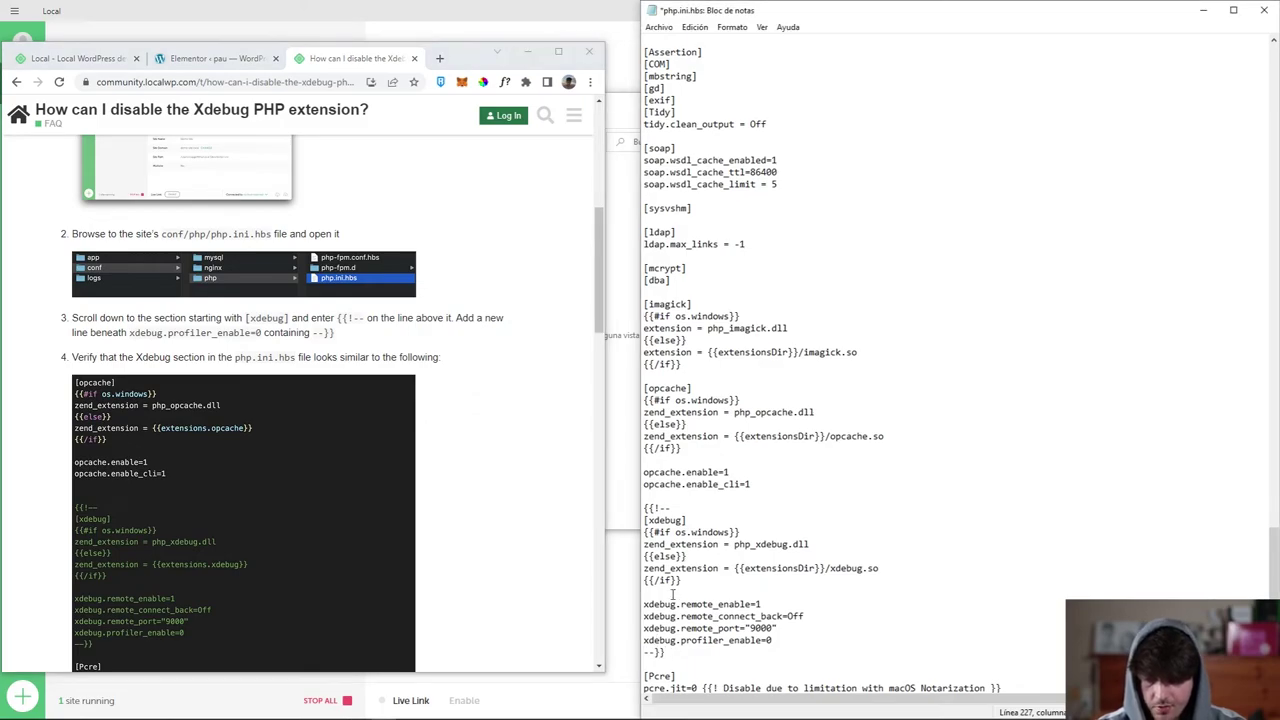
Save php.ini.hbs with Archivo > Guardar and close Notepad.
click(658, 27)
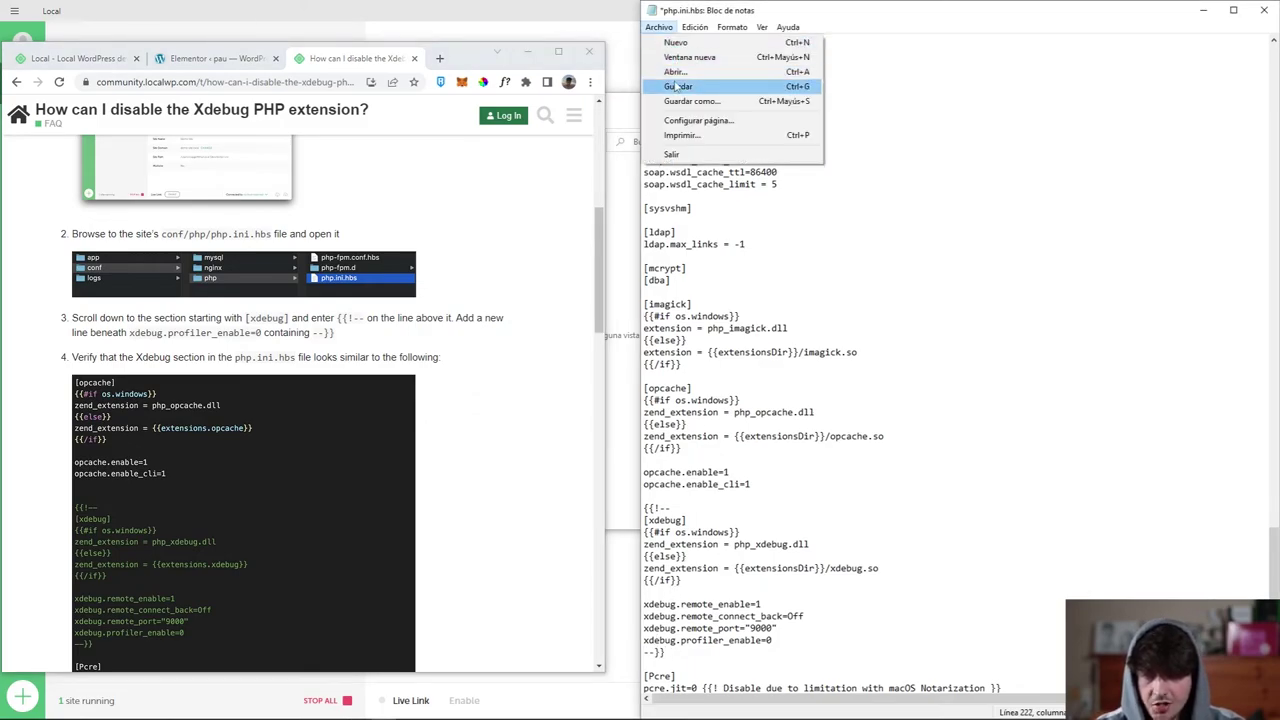
click(675, 86)
click(1264, 12)
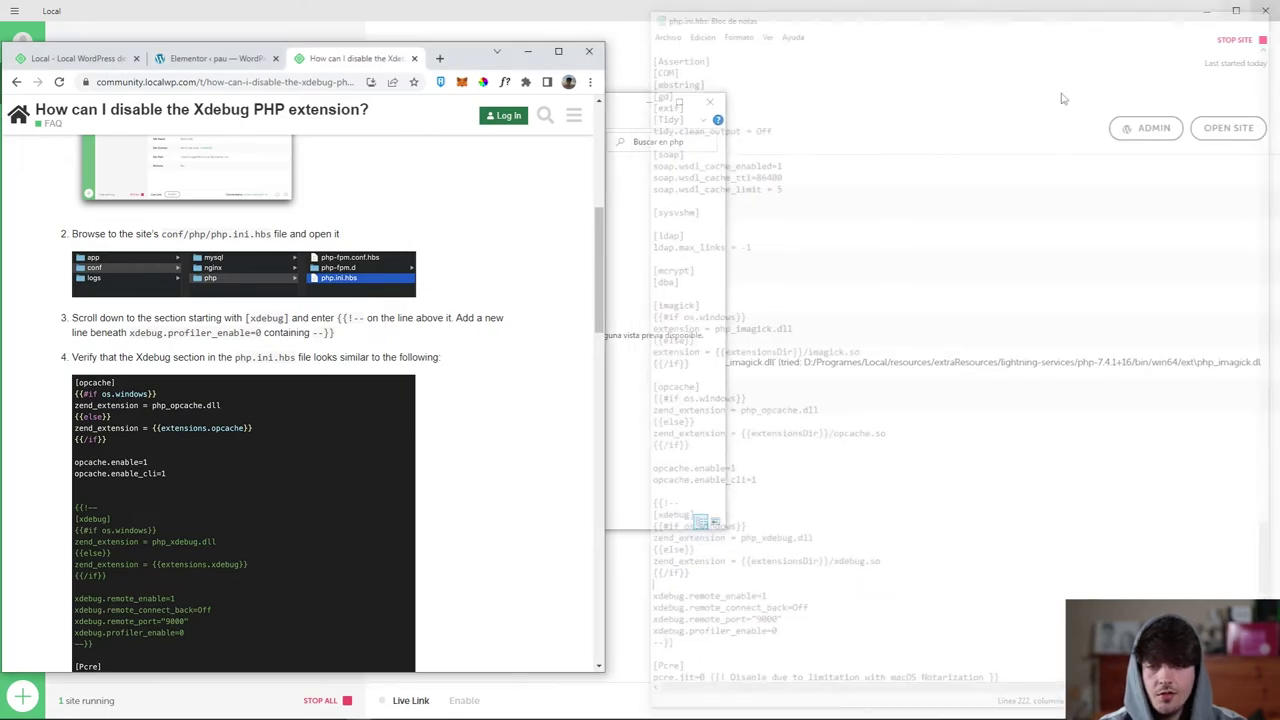
click(528, 51)
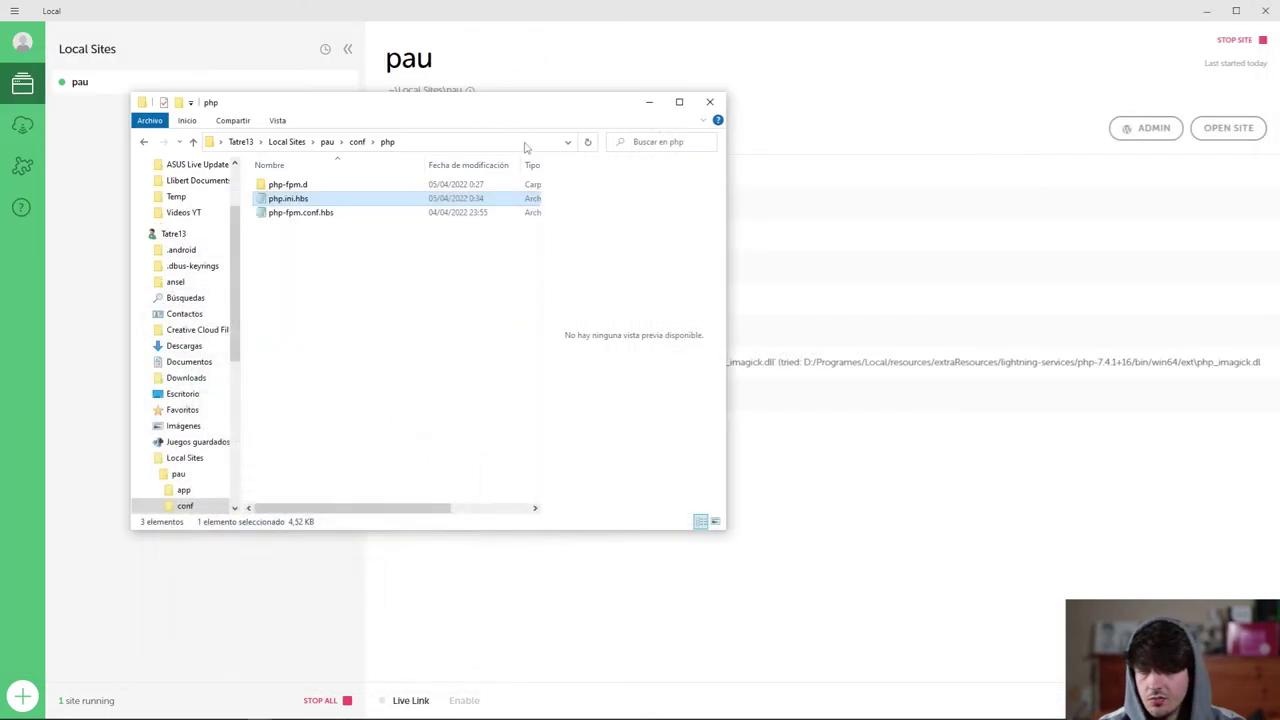
Stop the pau site and confirm its WordPress dashboard now shows a 502 Request Error.
click(648, 102)
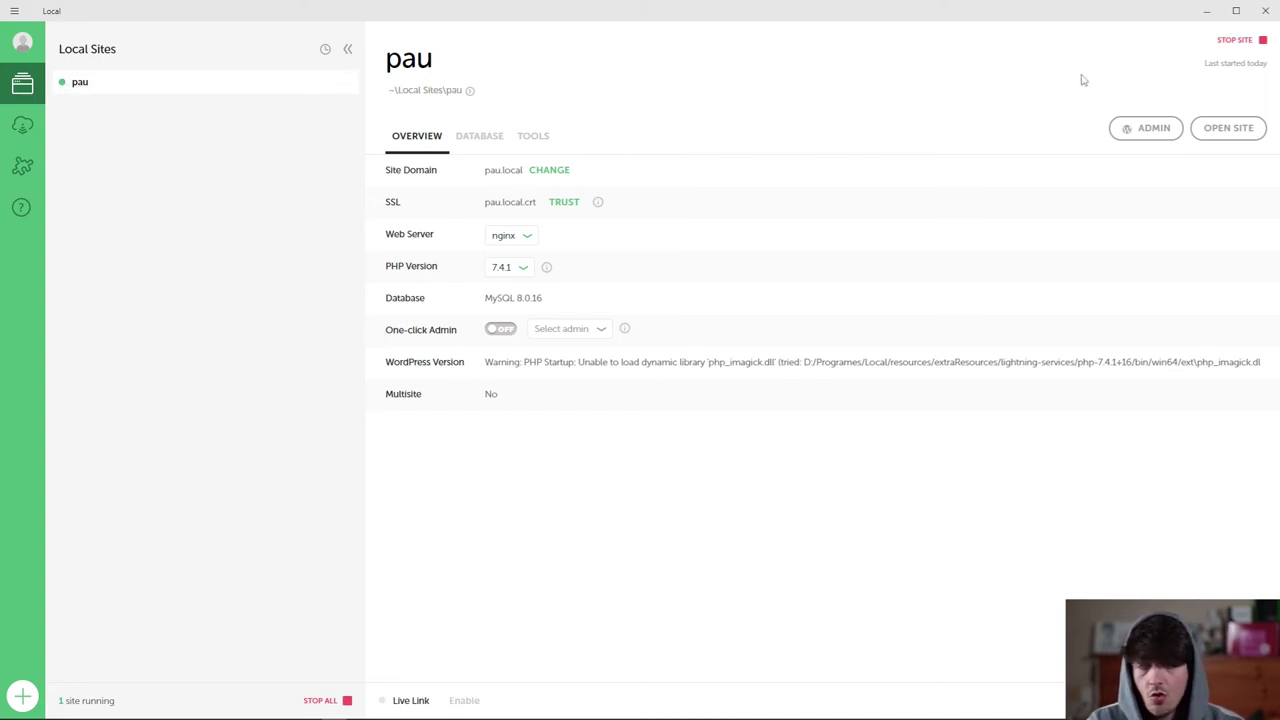
click(1230, 45)
key(alt+Tab)
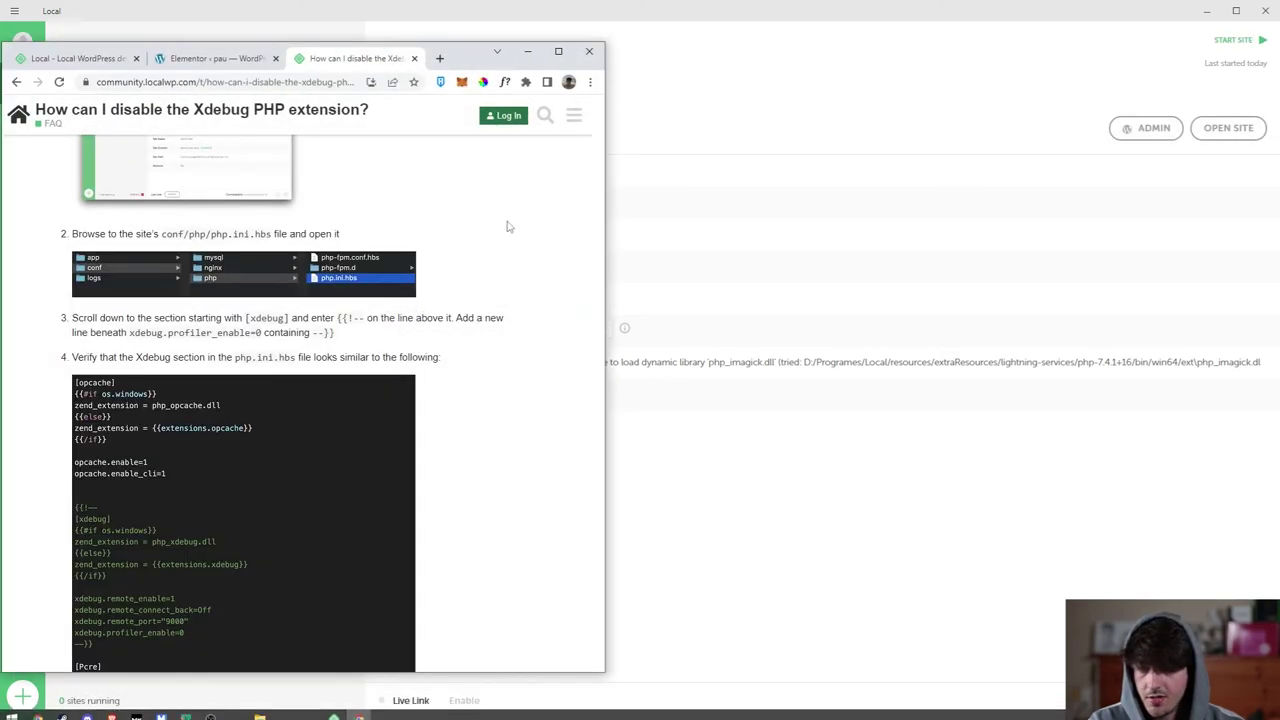
key(super+Up)
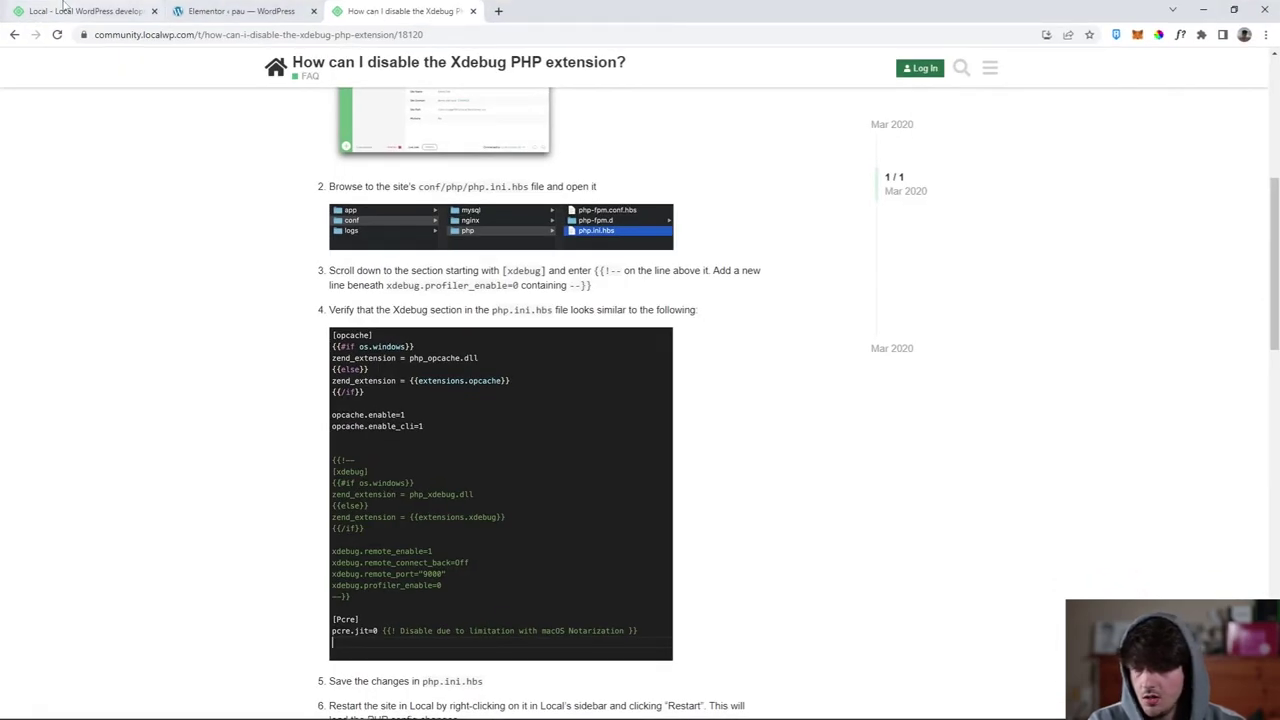
click(85, 11)
click(240, 11)
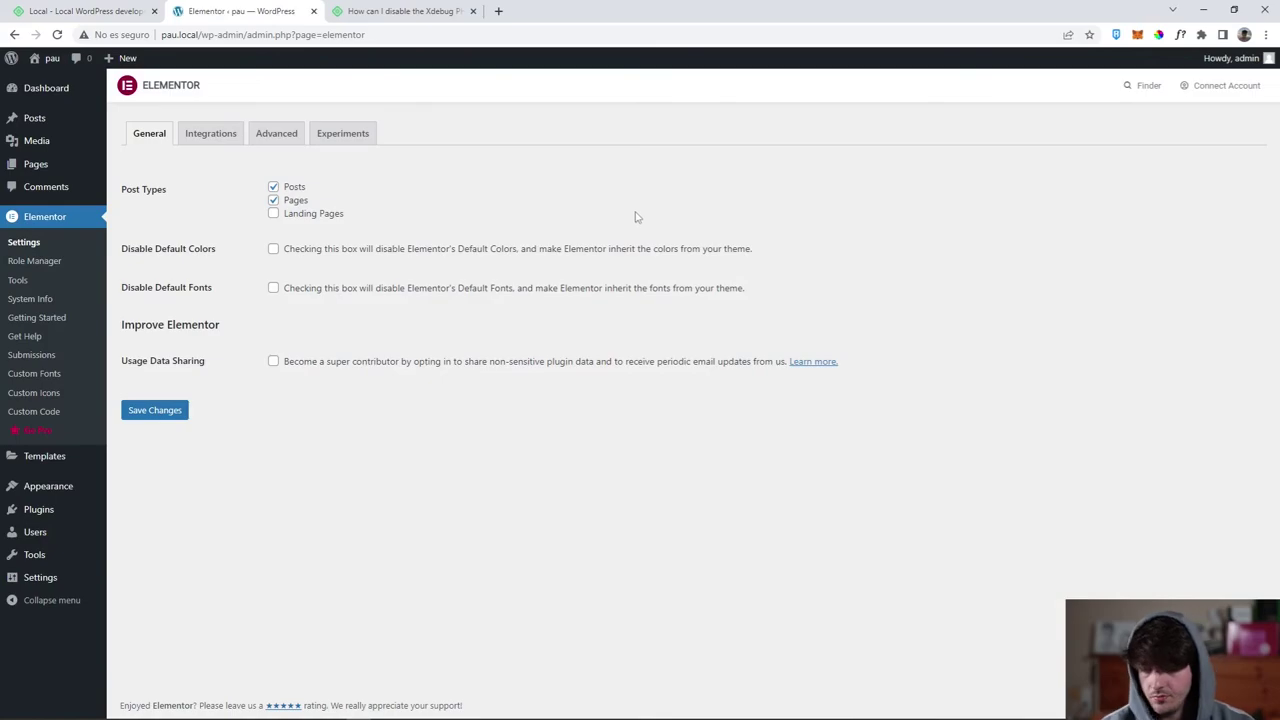
click(55, 88)
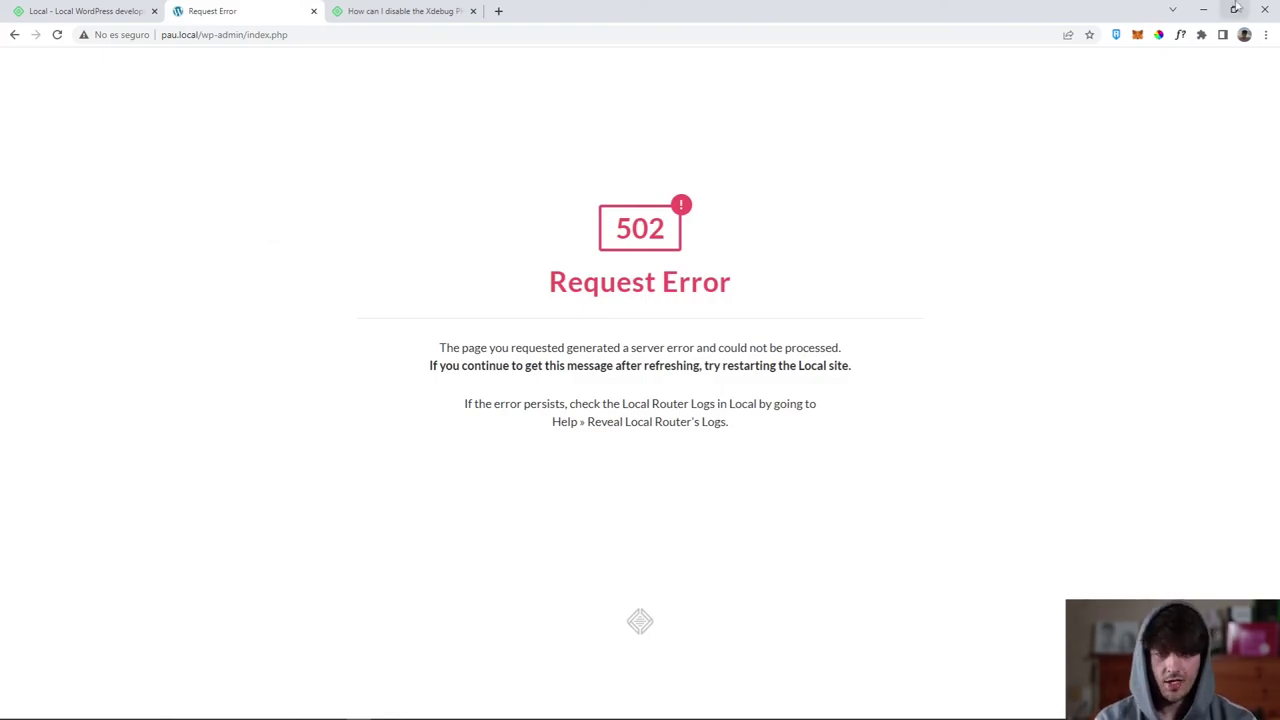
Start the pau site again from its row in Local.
click(1203, 9)
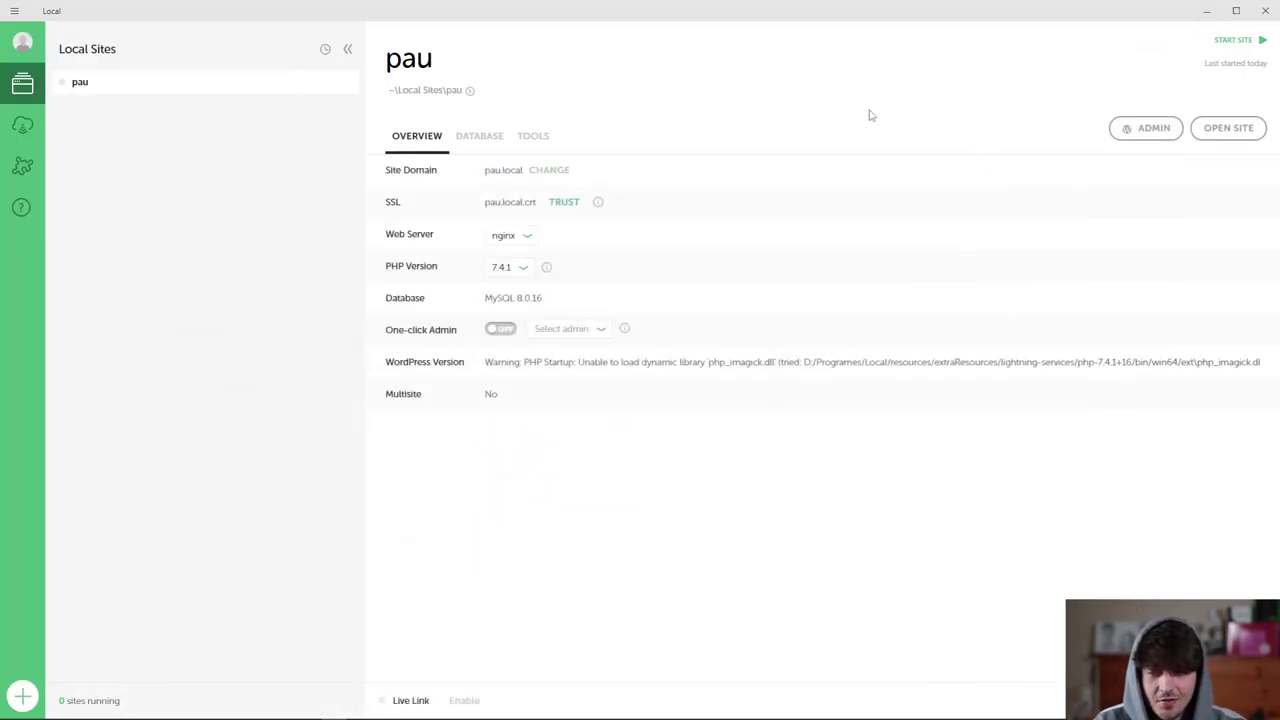
mouse_move(62, 90)
click(61, 84)
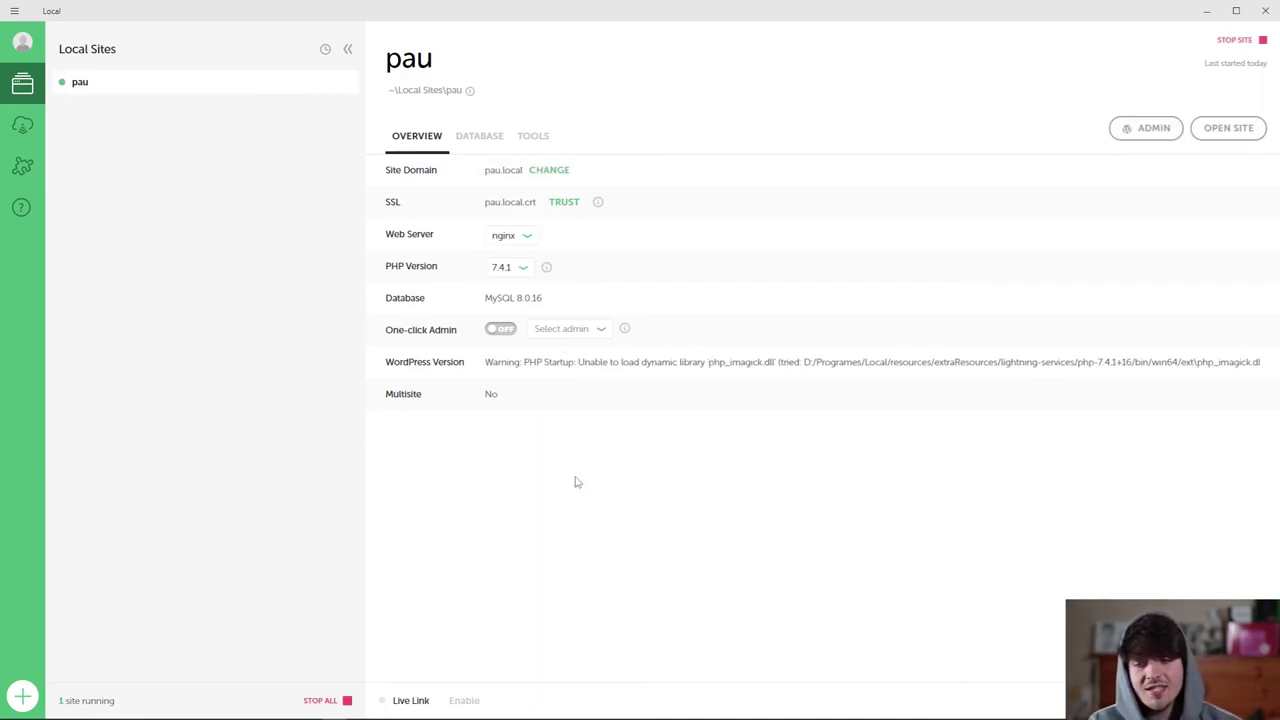
Open the PHP 7.4.1 phpinfo page and verify a search for 'xdebug' finds 0 matches.
click(545, 270)
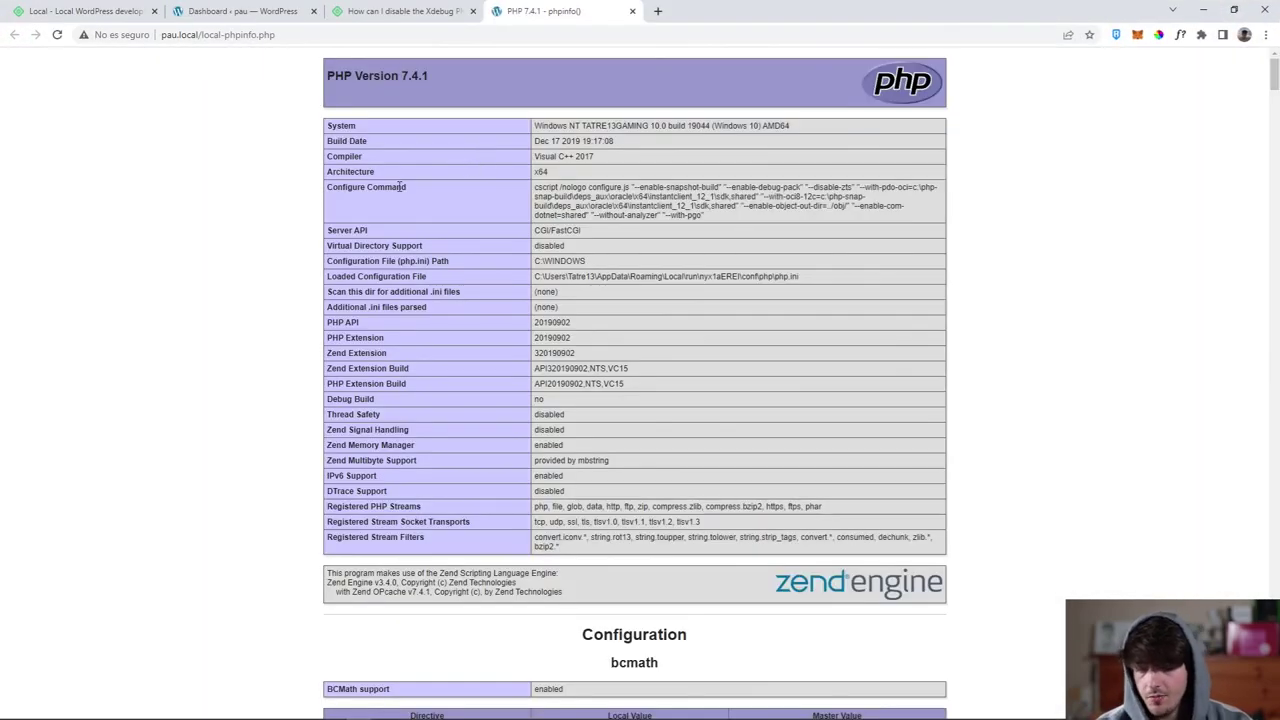
key(ctrl+f)
text(xdebug)
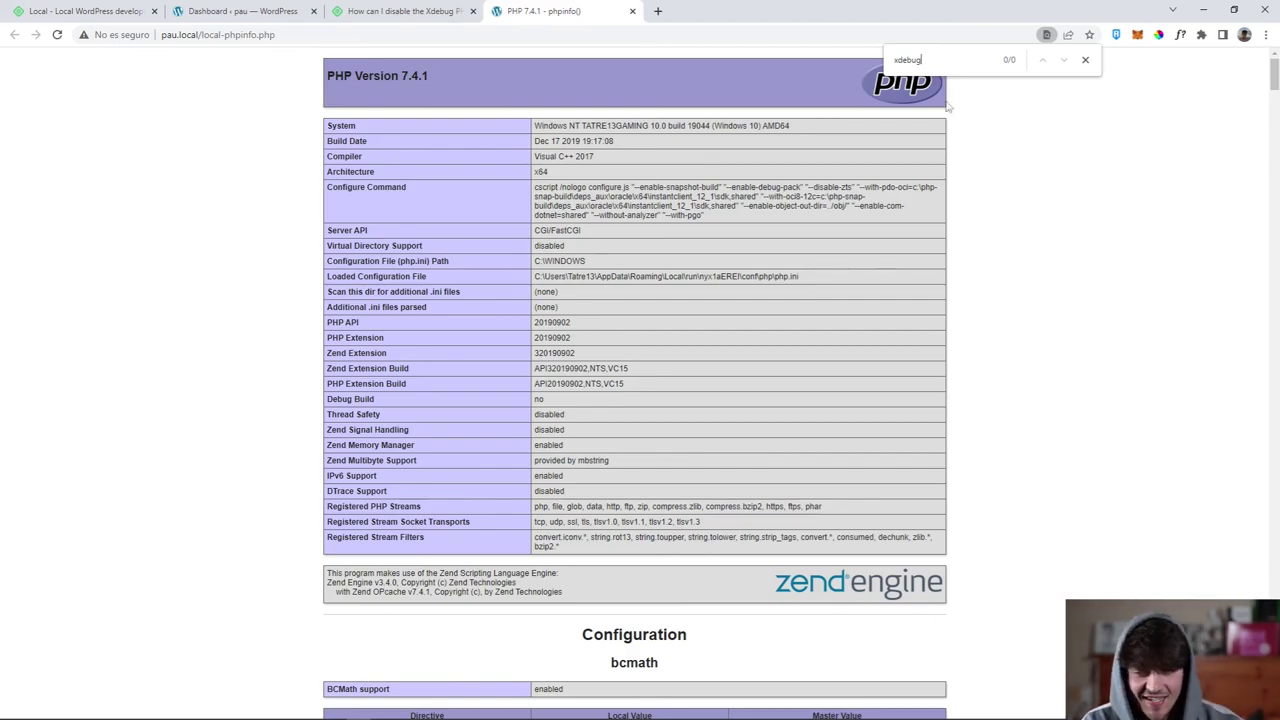
key(ctrl+f)
scroll(1110, 300, down, 5)
scroll(1060, 360, up, 5)
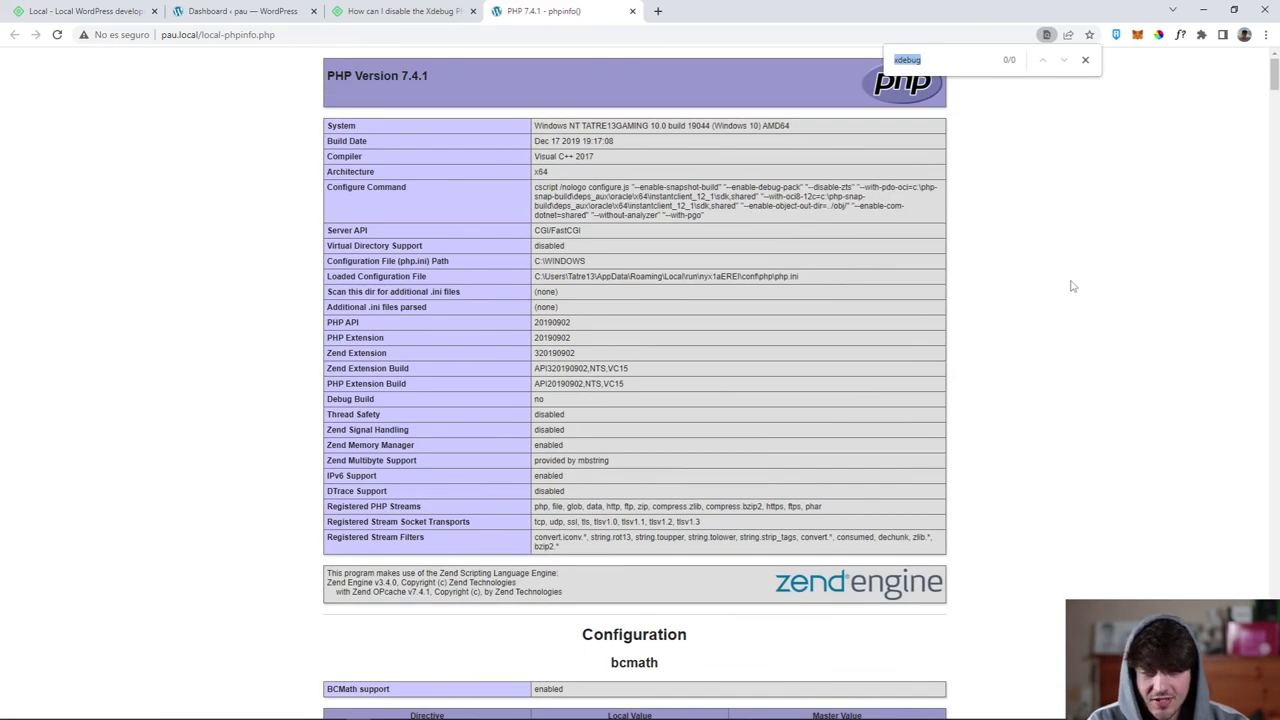
click(1085, 60)
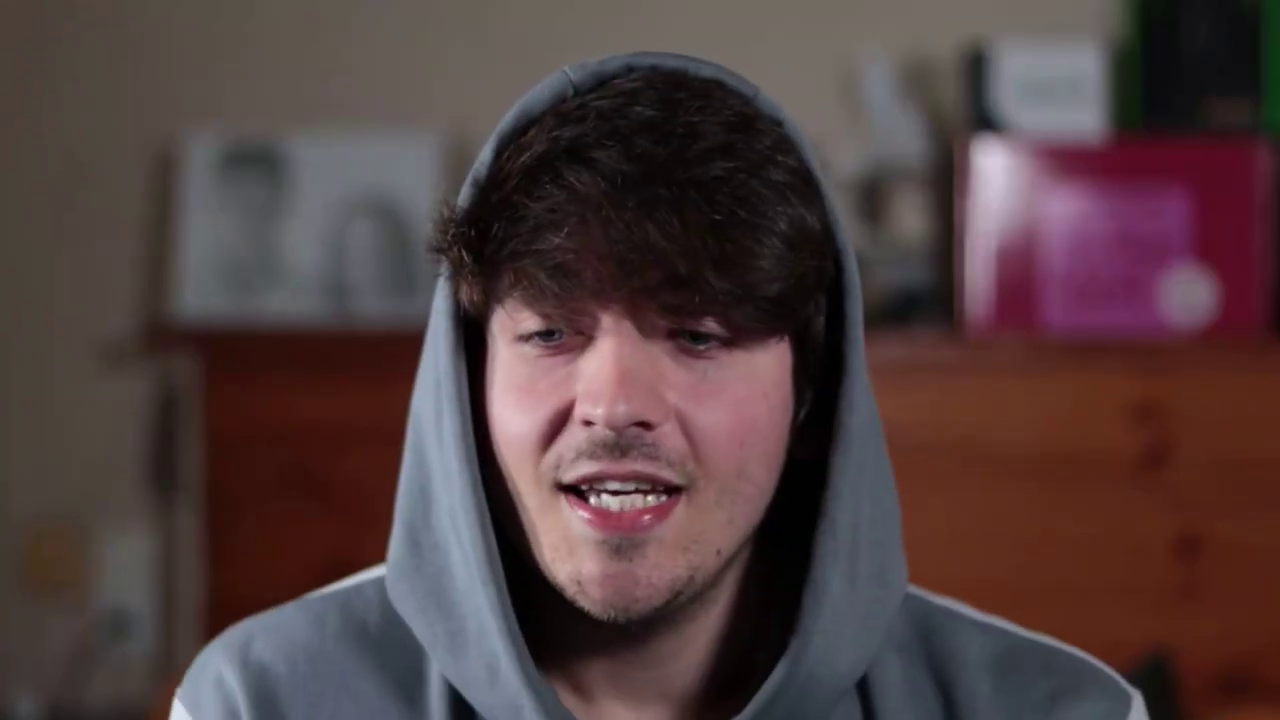